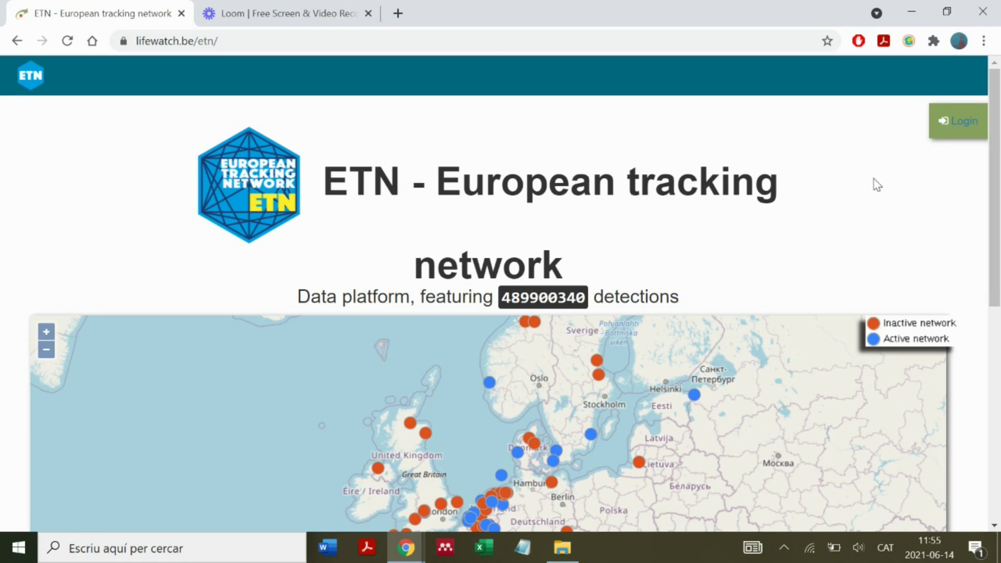
Log in to the ETN data platform with the autofilled credentials.
left_click(961, 125)
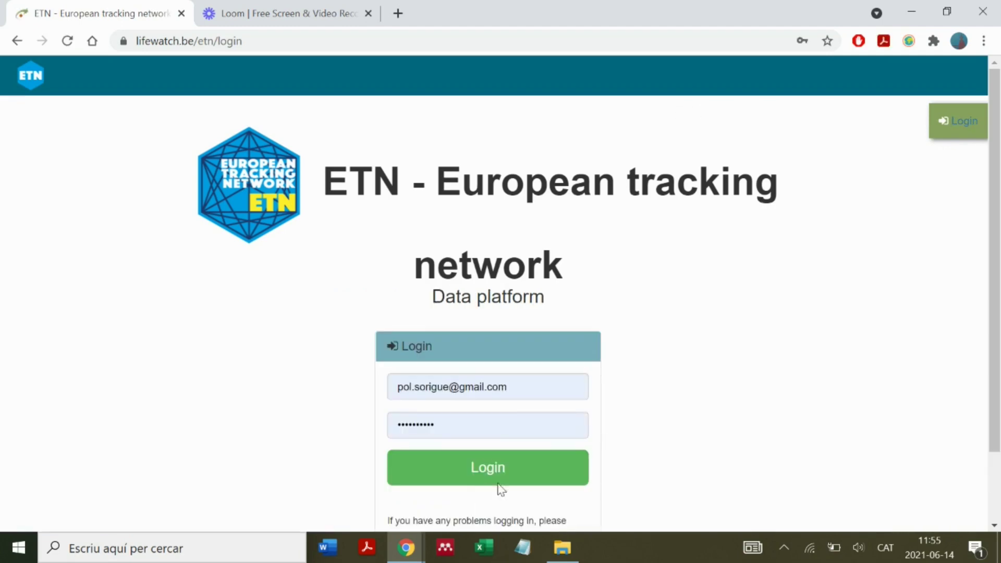
left_click(500, 477)
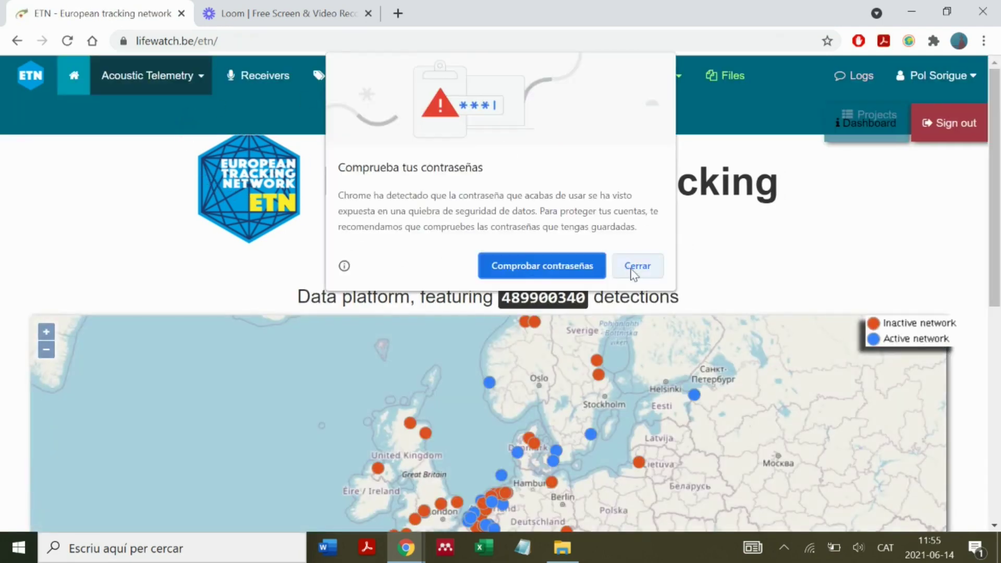
left_click(637, 266)
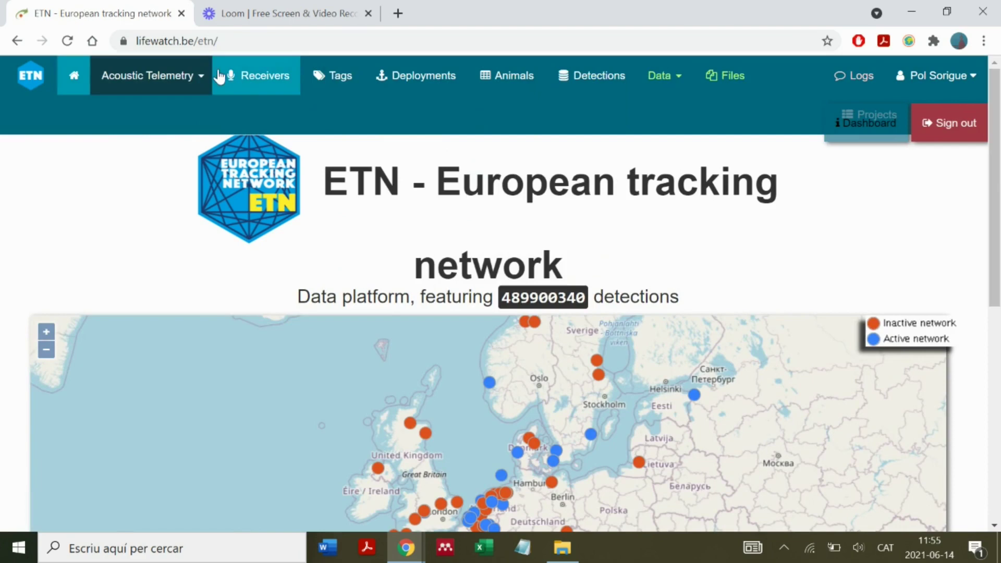
Go to Data > Import metadata and highlight the comma-separated files convention.
left_click(196, 78)
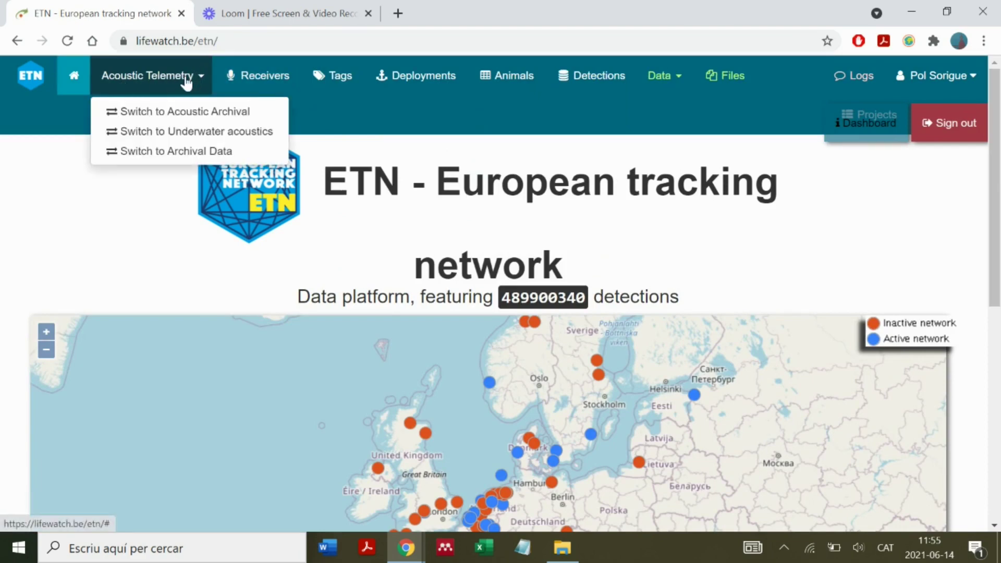
left_click(660, 76)
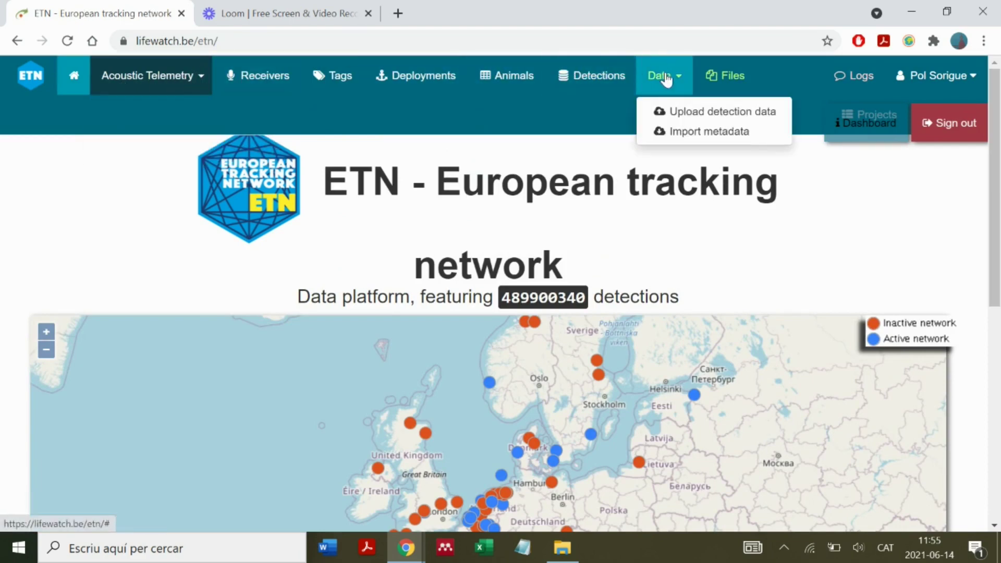
left_click(704, 136)
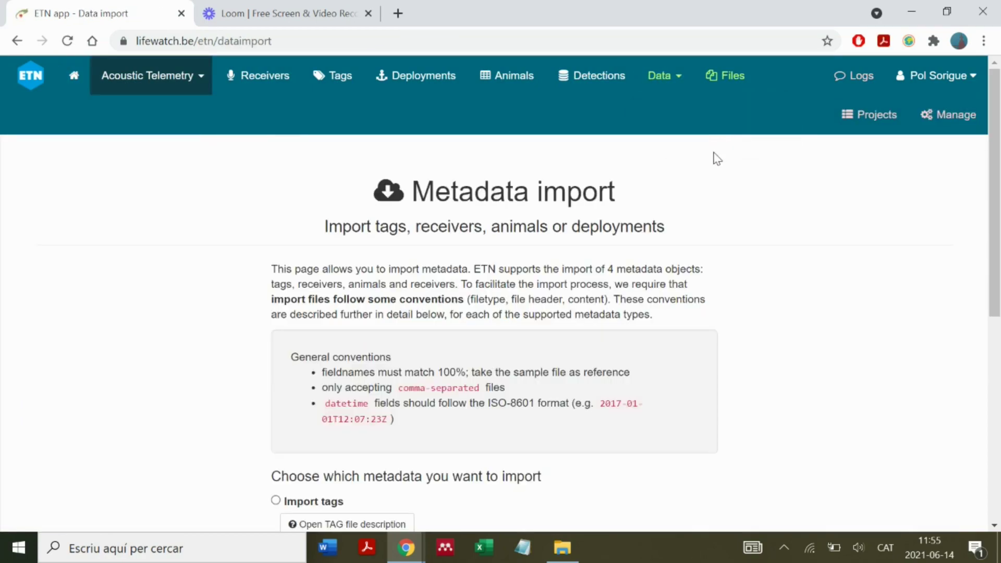
scroll(739, 264, "down", 1)
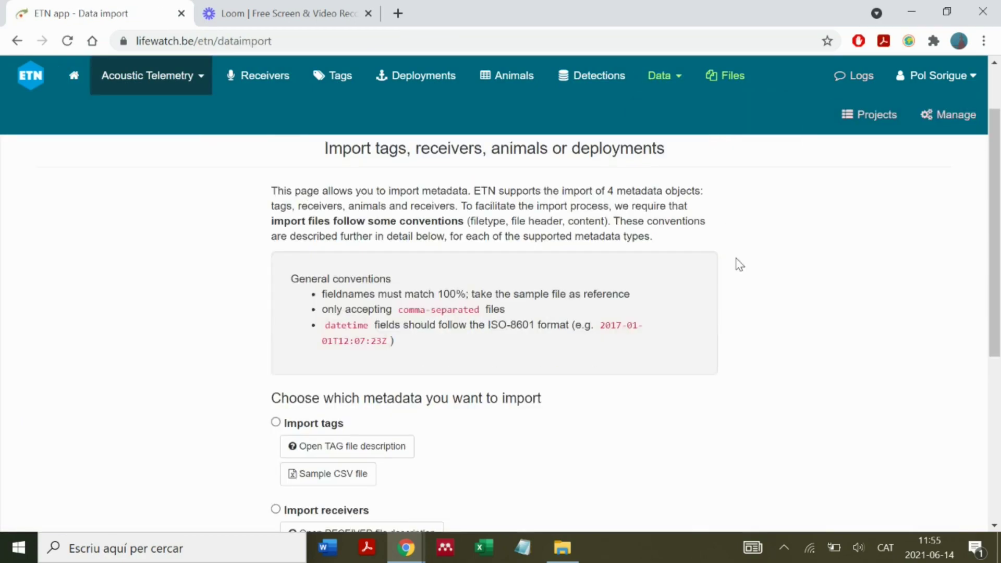
left_click_drag(324, 313, 509, 311)
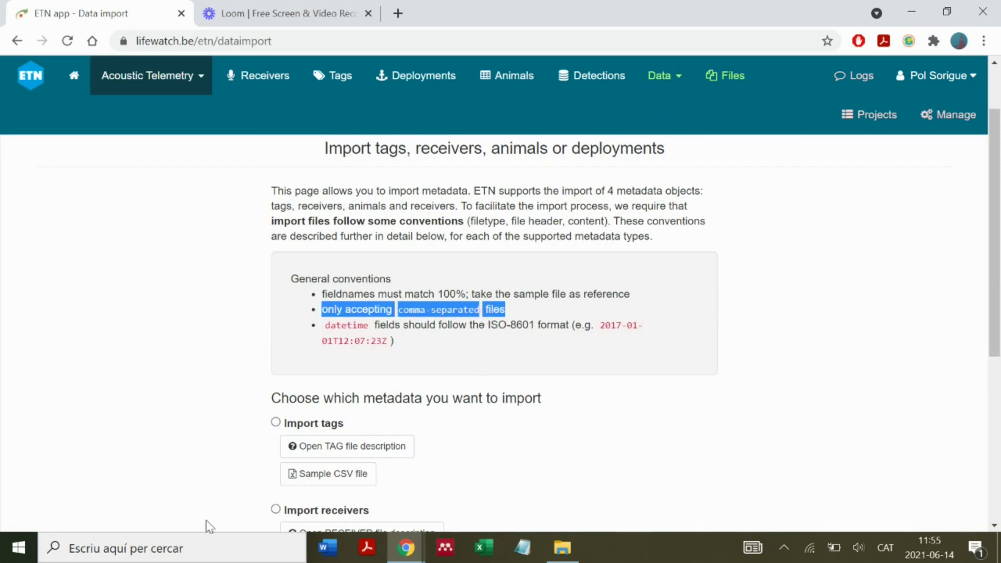
Open the Region settings in Windows Control Panel via a 'control' search.
left_click(174, 545)
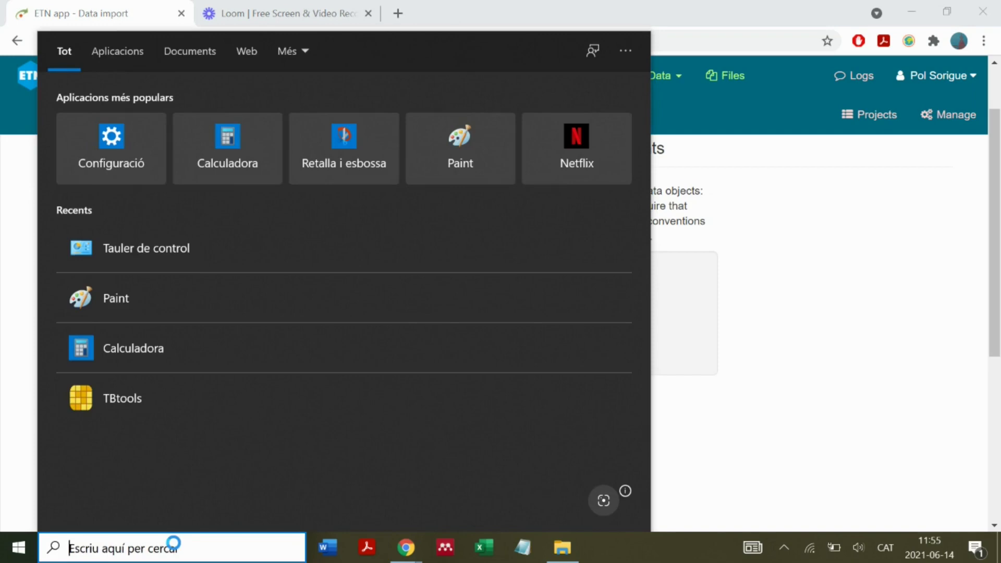
type("control")
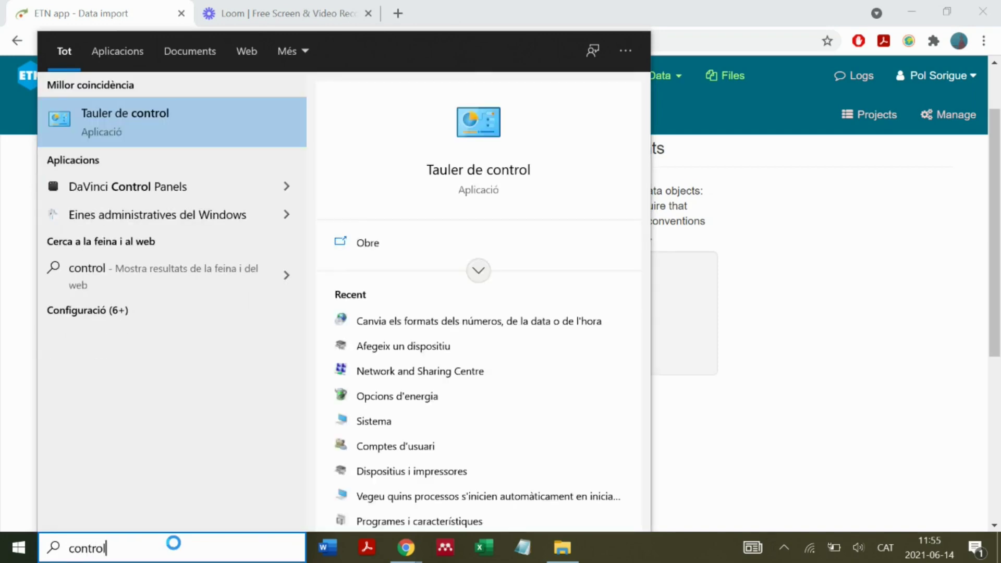
key("Return")
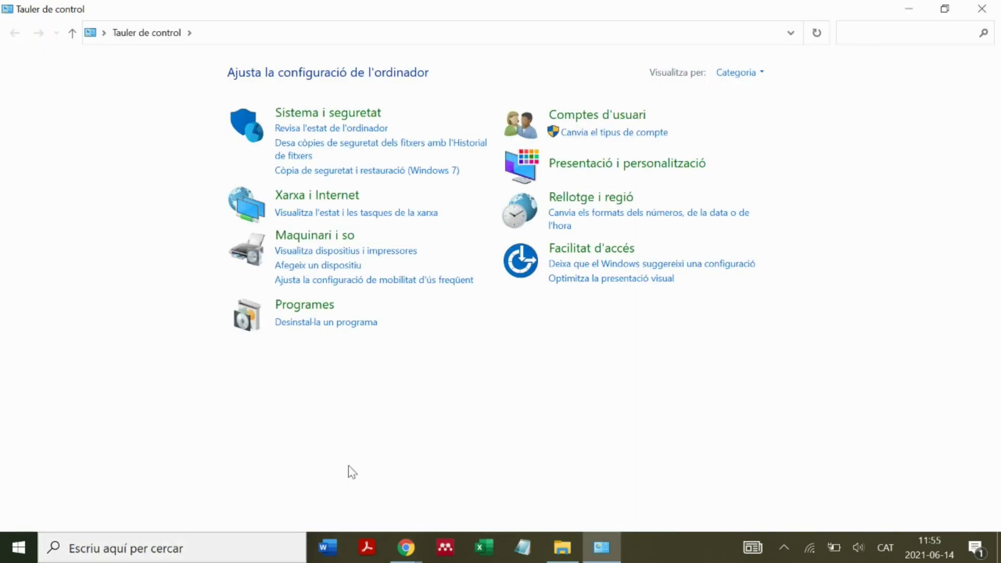
left_click(625, 198)
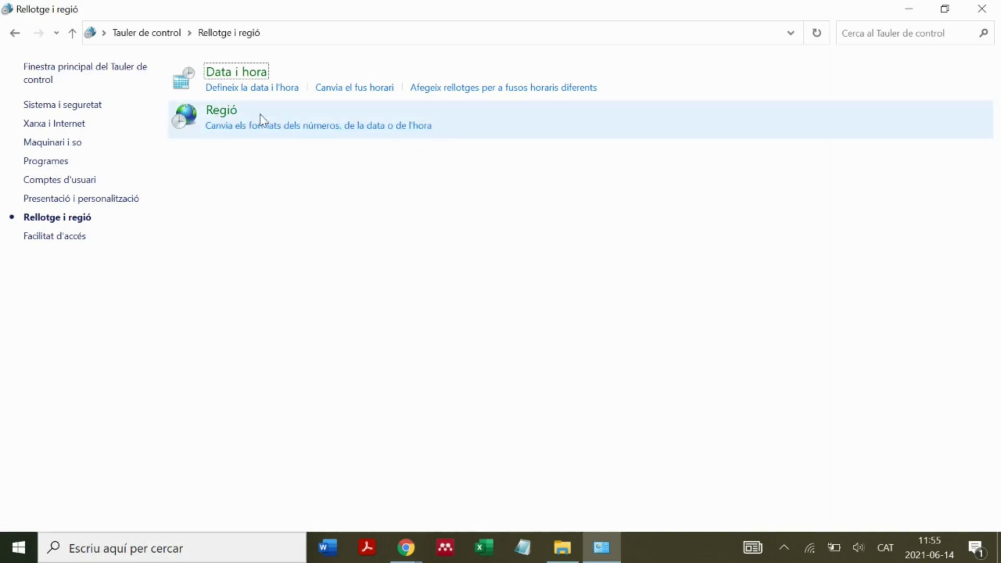
left_click(264, 127)
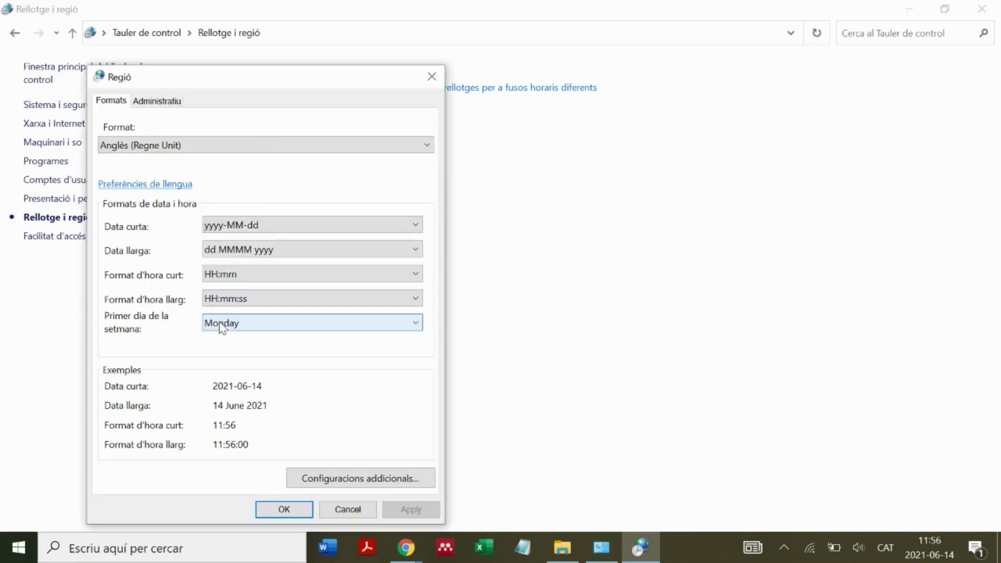
Set the list separator to a comma under additional settings and apply it.
left_click(316, 478)
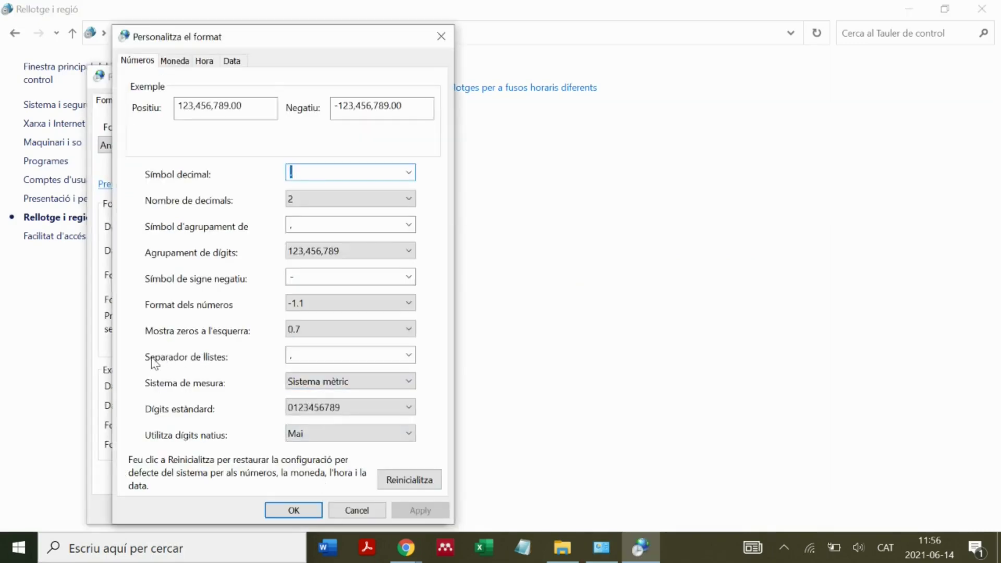
left_click(409, 355)
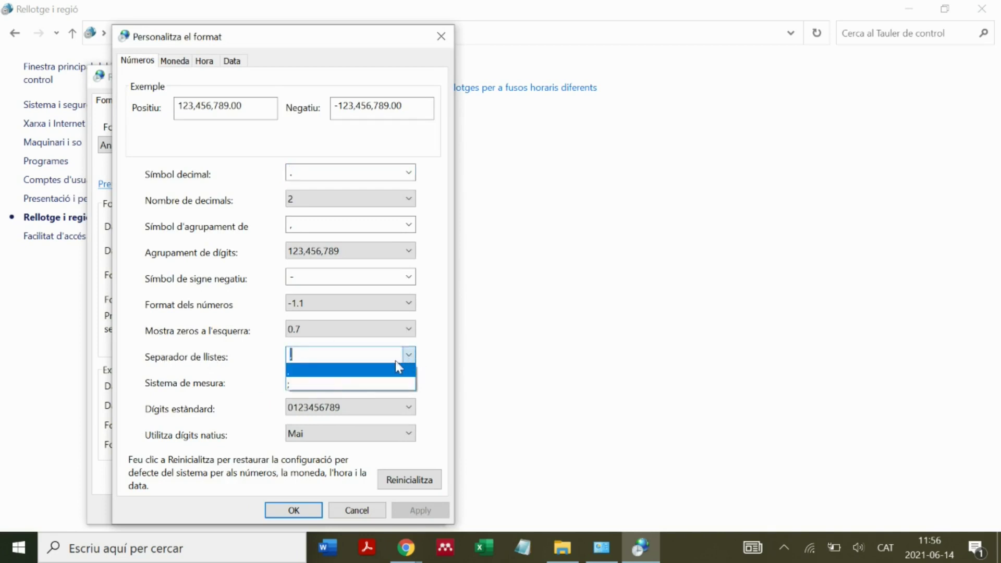
left_click(342, 372)
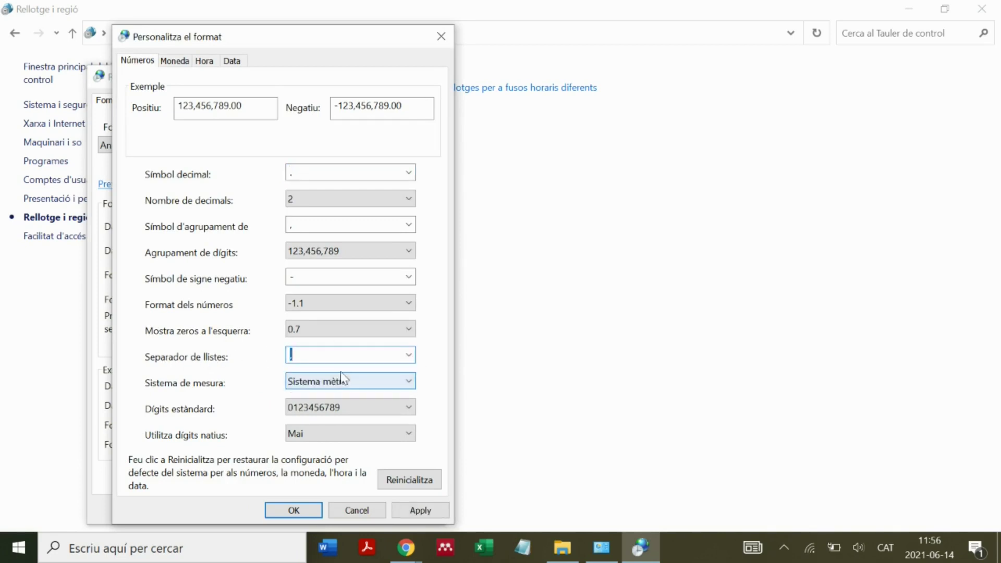
left_click(425, 512)
left_click(294, 510)
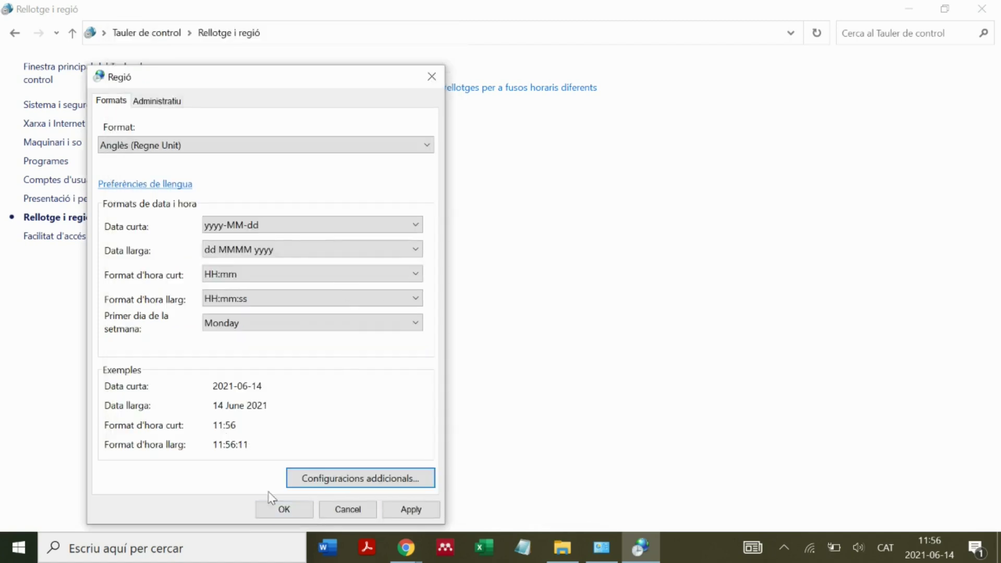
left_click(277, 507)
Download the Import tags sample CSV and save it as sampleTags.csv.
left_click(982, 9)
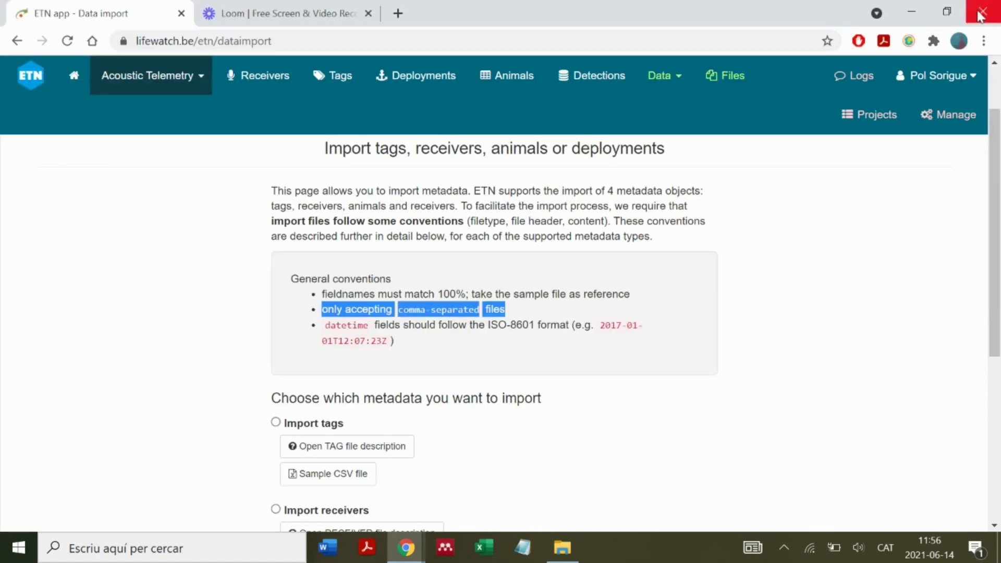
left_click(692, 354)
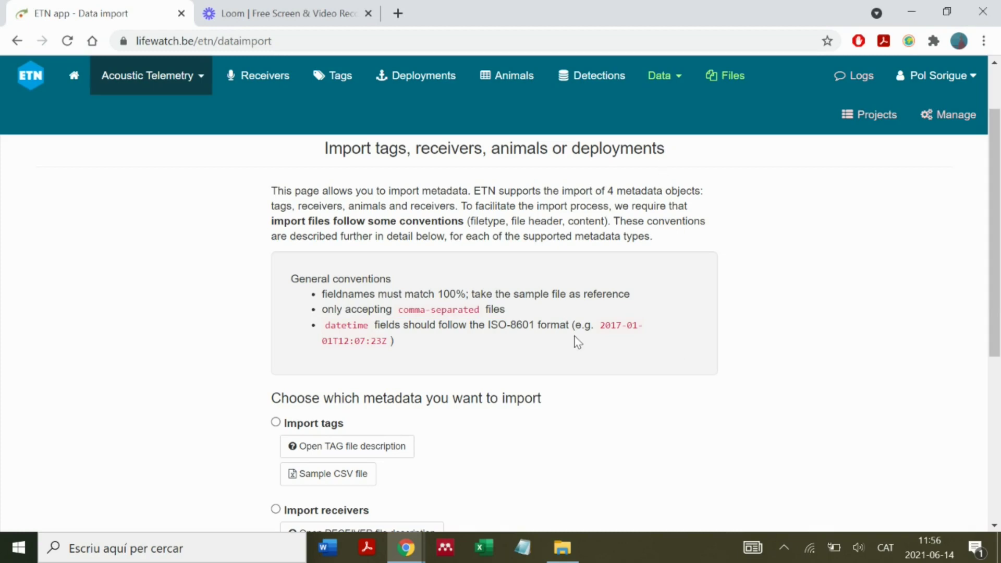
scroll(578, 341, "down", 3)
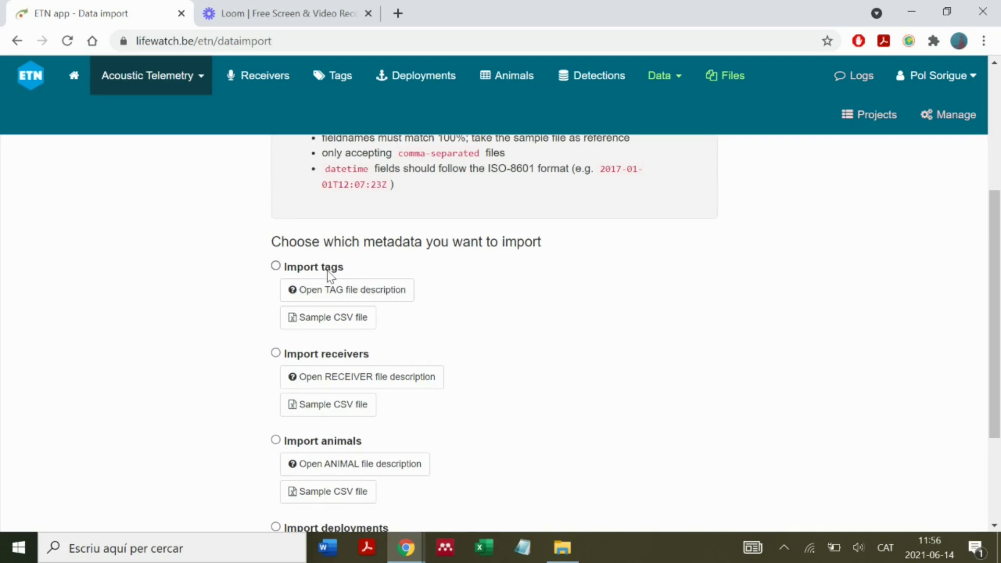
left_click(347, 321)
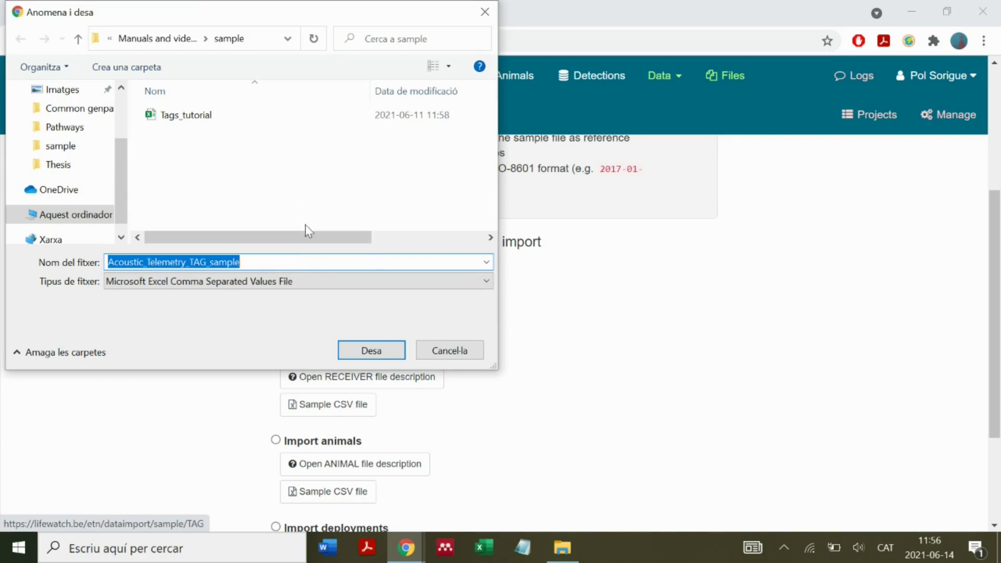
type("sampleTags")
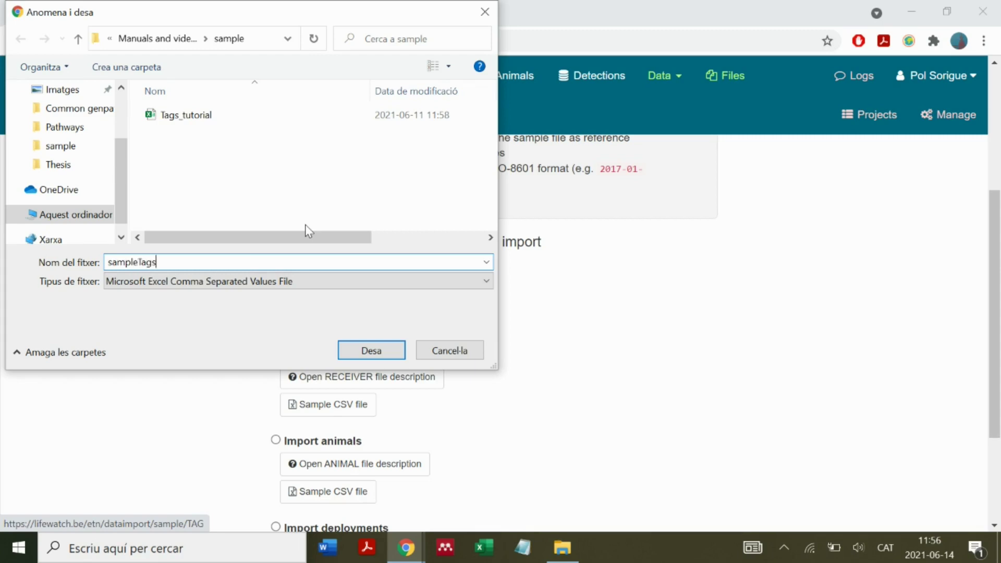
key("Return")
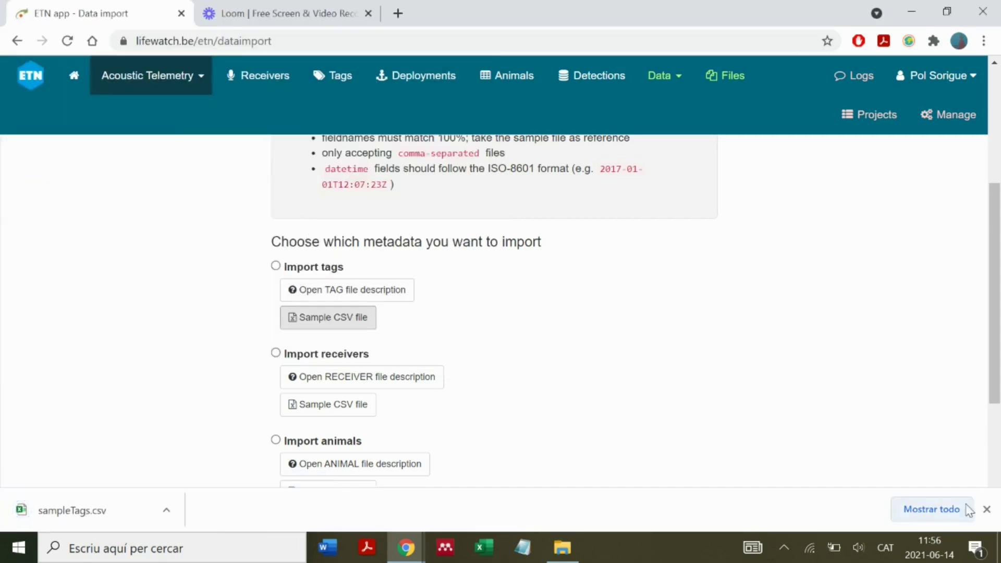
left_click(986, 510)
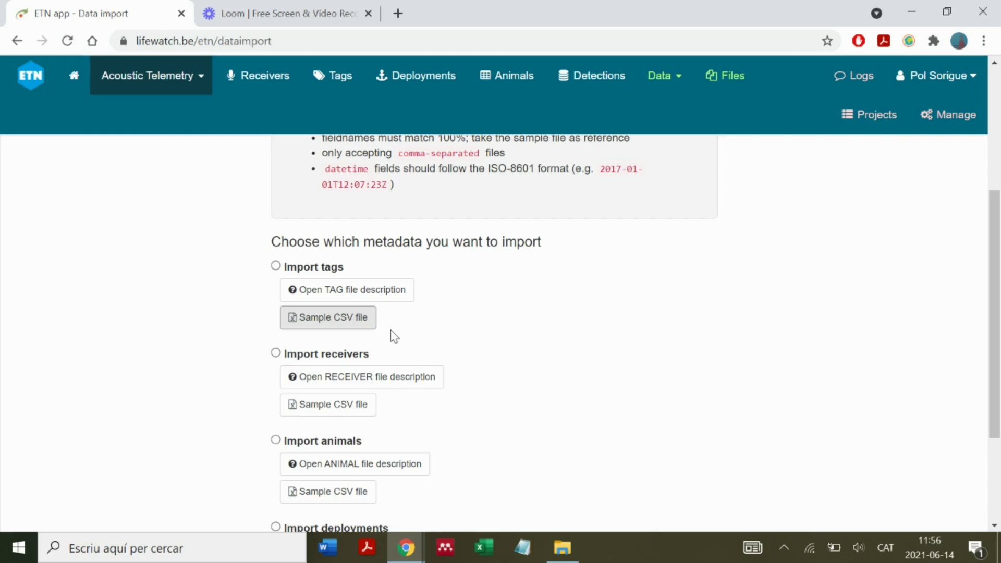
Open sampleTags in Excel, autofit column A to OWNER_ORGANIZATION, then minimize Excel.
left_click(554, 542)
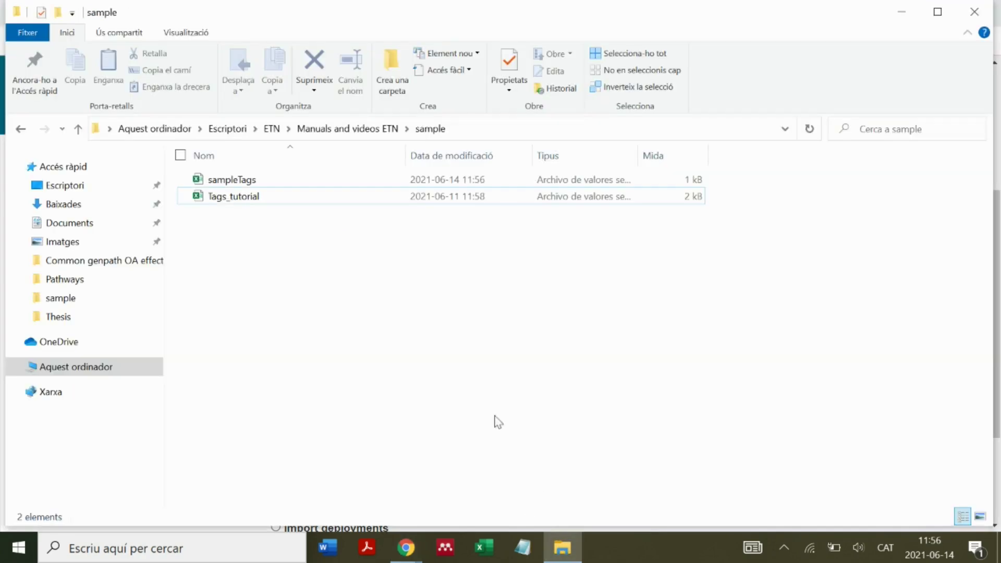
double_click(242, 180)
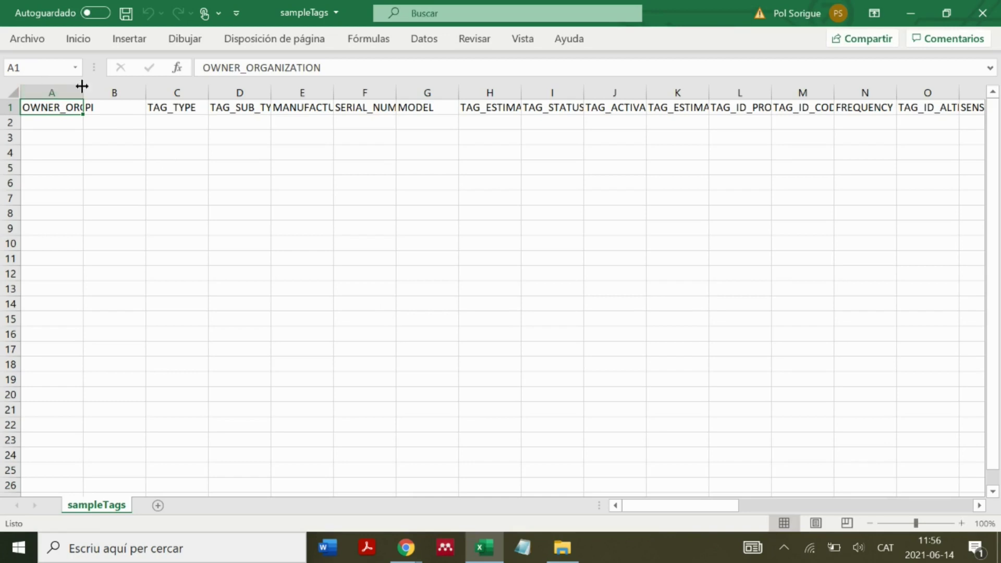
double_click(82, 92)
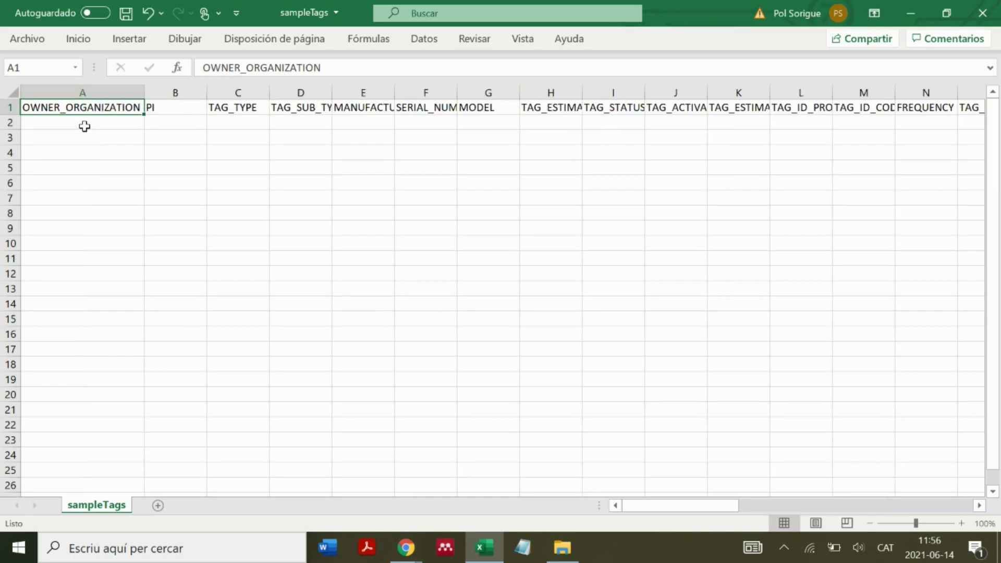
left_click(910, 14)
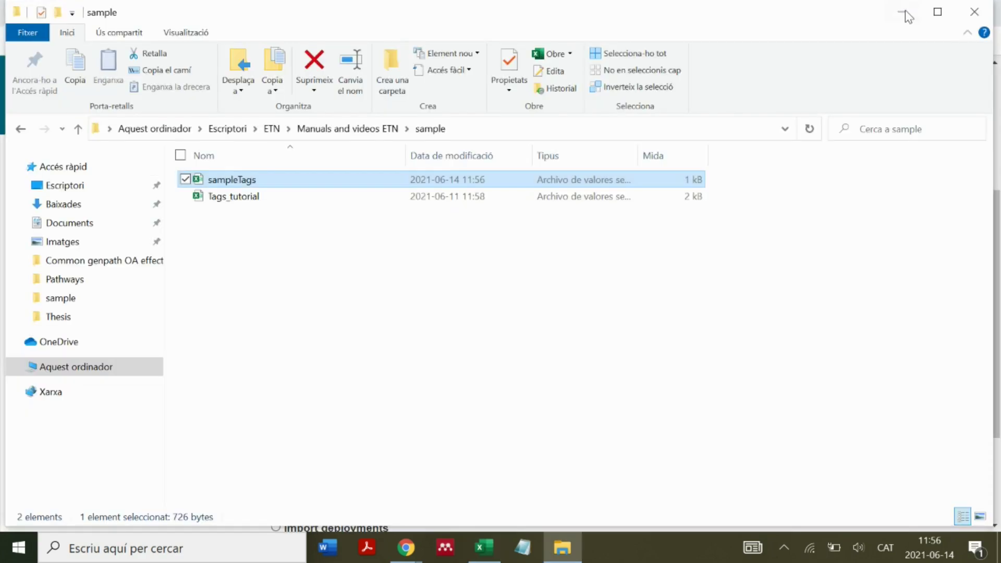
Review the TAG file content conventions in ETN, then open the sample folder.
mouse_move(405, 547)
left_click(228, 499)
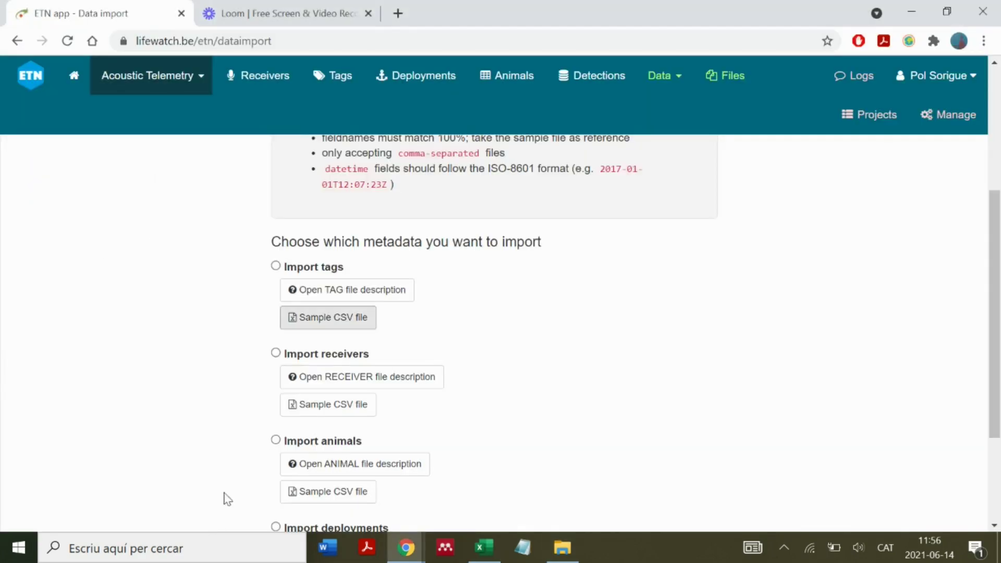
left_click(391, 301)
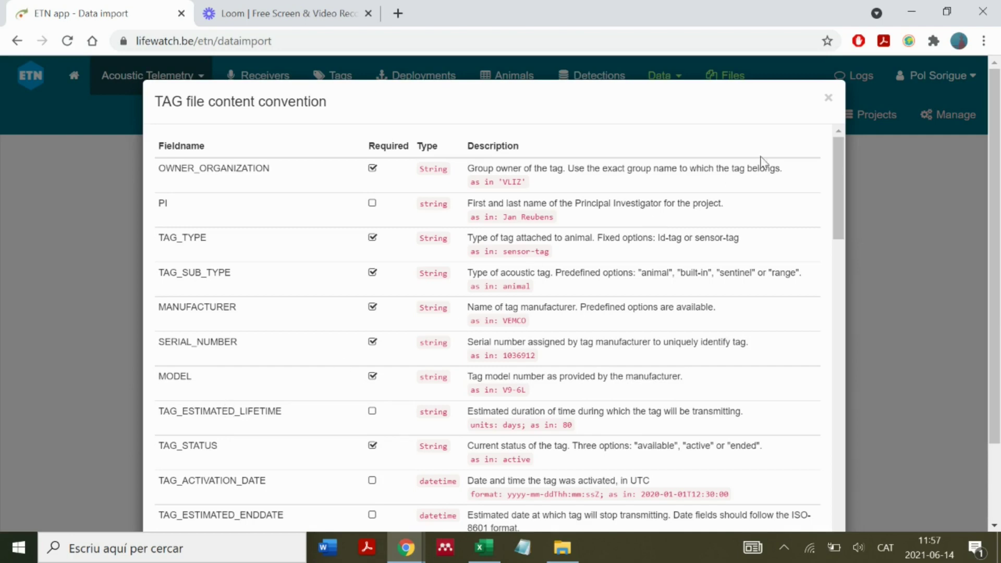
left_click(829, 99)
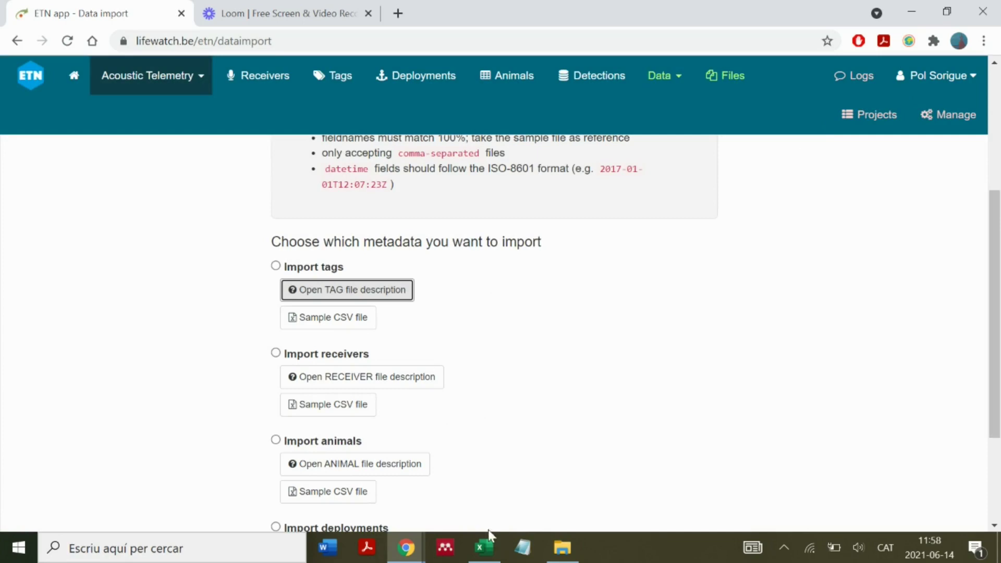
left_click(562, 548)
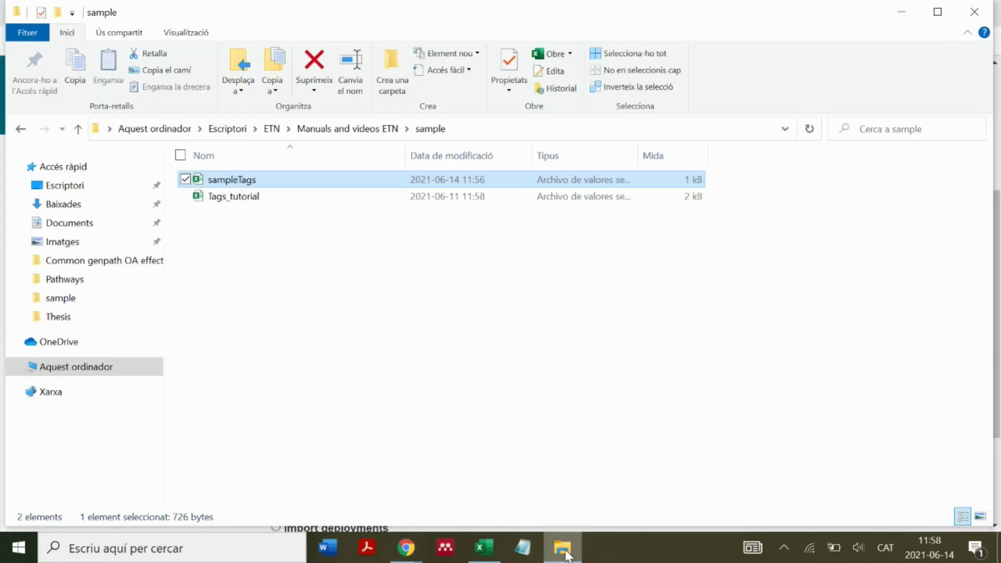
Inspect the three example tag rows in Tags_tutorial, then close it and return to ETN.
double_click(228, 200)
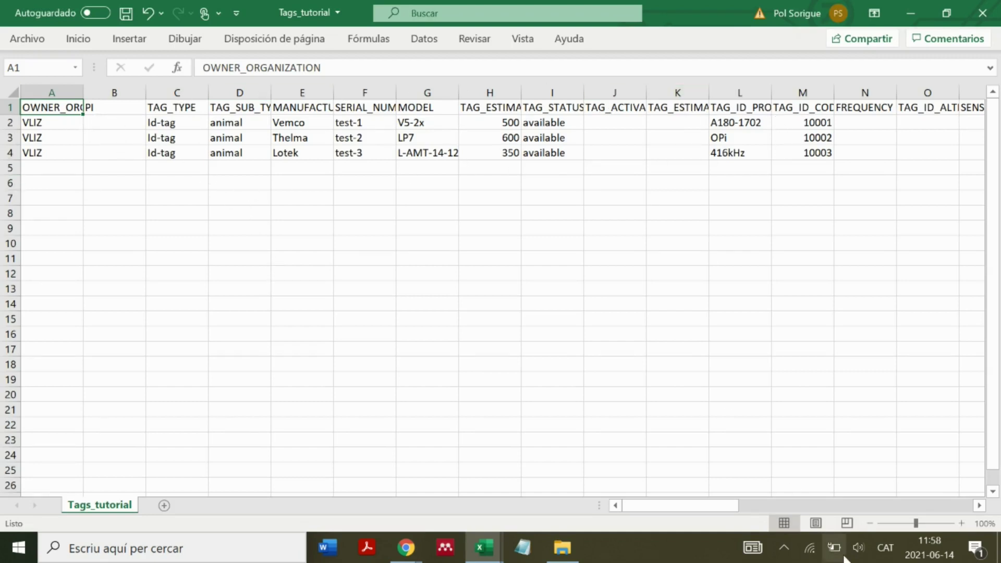
left_click_drag(720, 506, 590, 496)
left_click(984, 12)
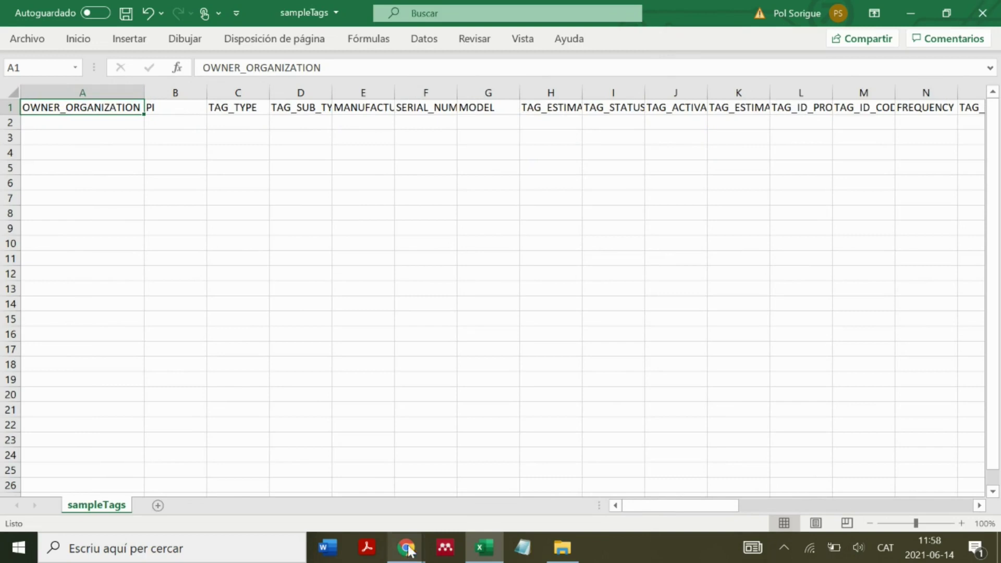
mouse_move(407, 548)
left_click(301, 496)
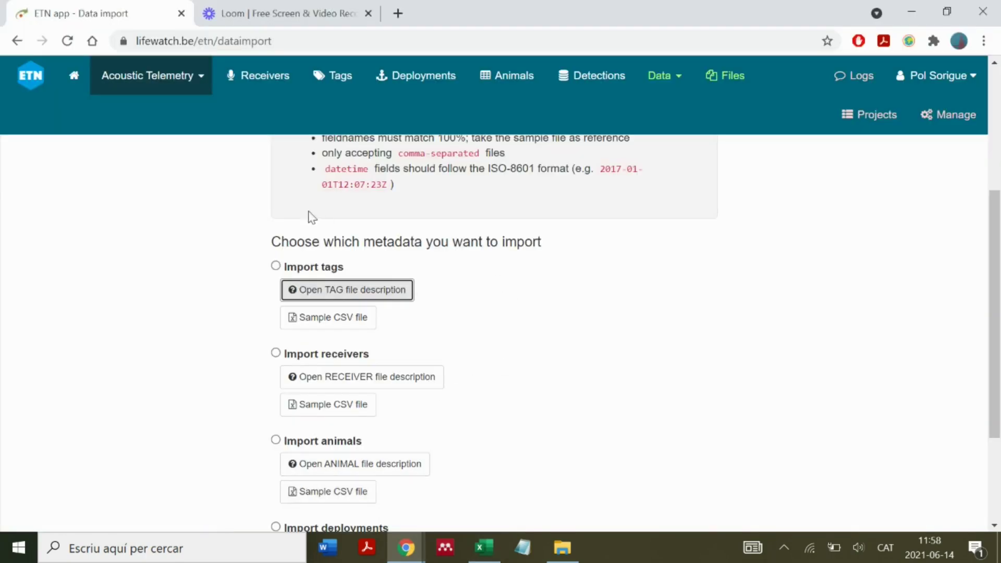
left_click(275, 266)
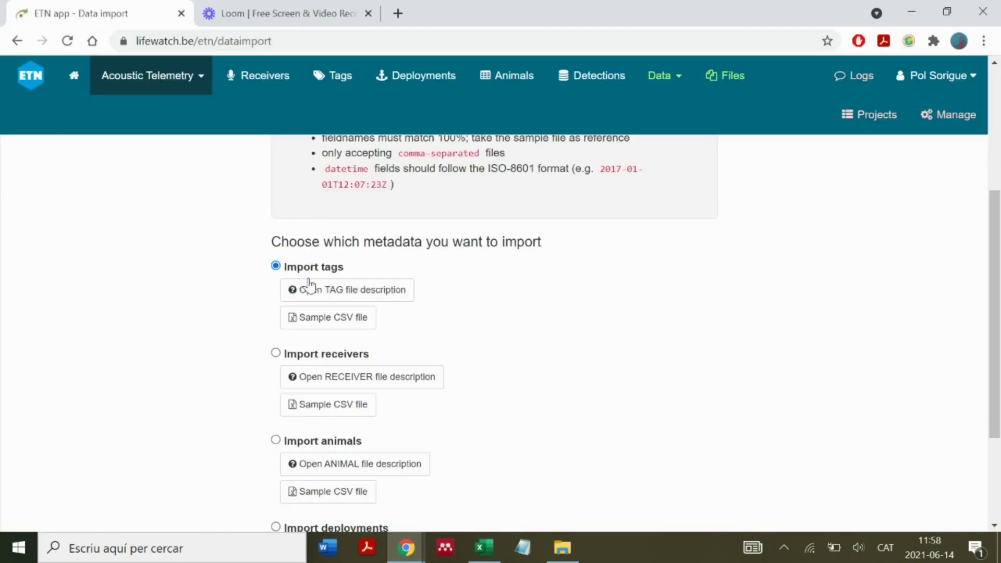
scroll(516, 346, "down", 3)
left_click(524, 465)
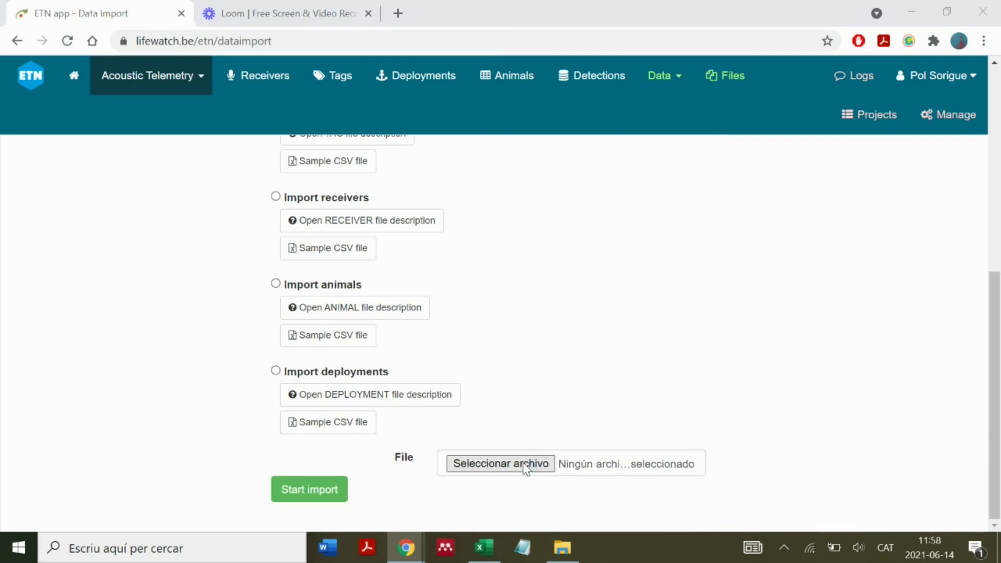
left_click(198, 135)
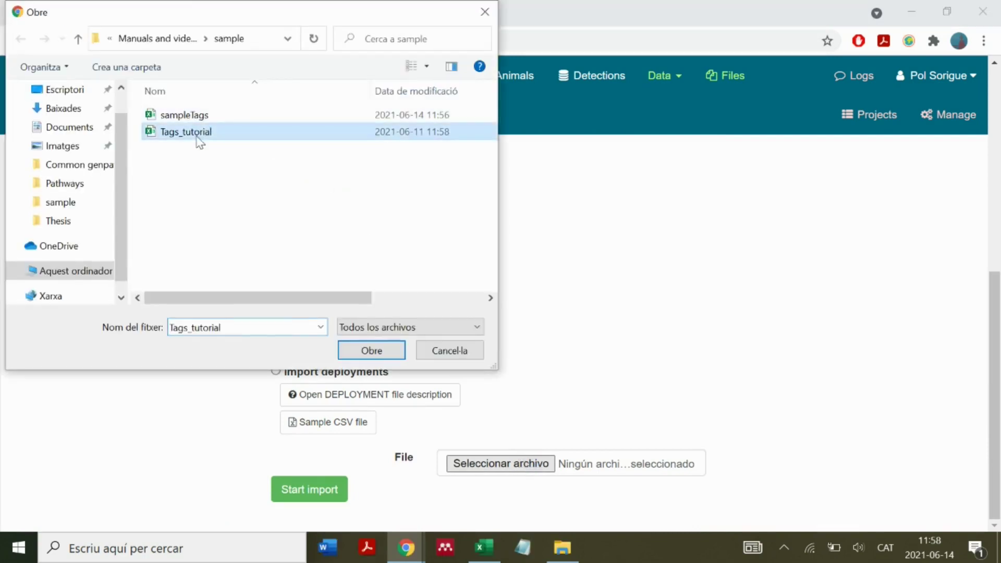
double_click(197, 136)
left_click(323, 494)
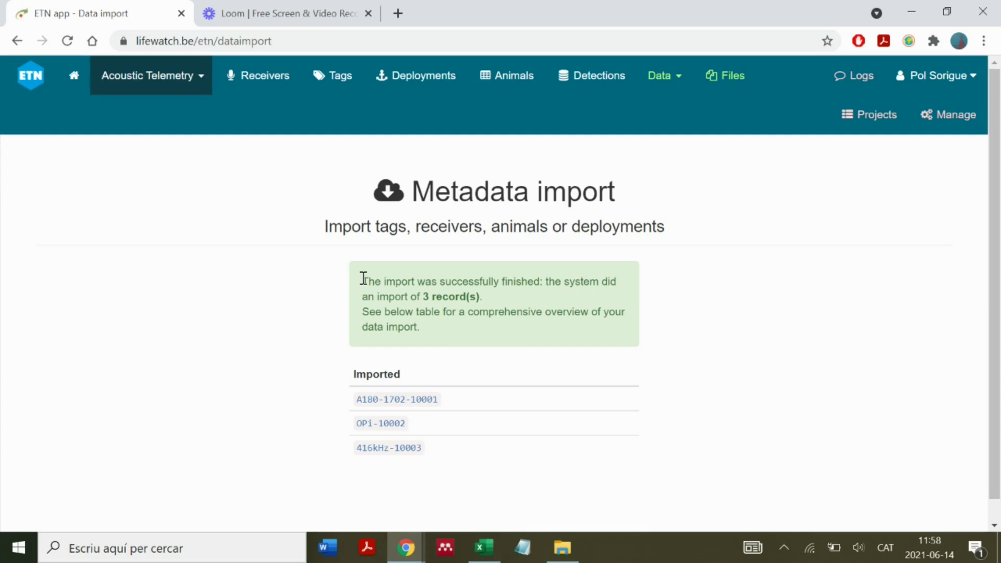
left_click_drag(363, 278, 419, 332)
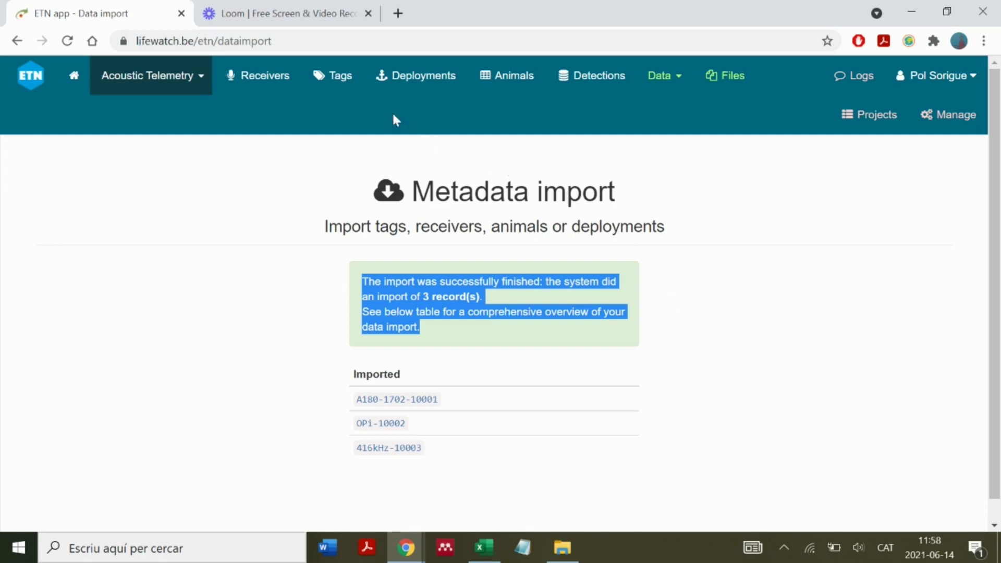
left_click(341, 90)
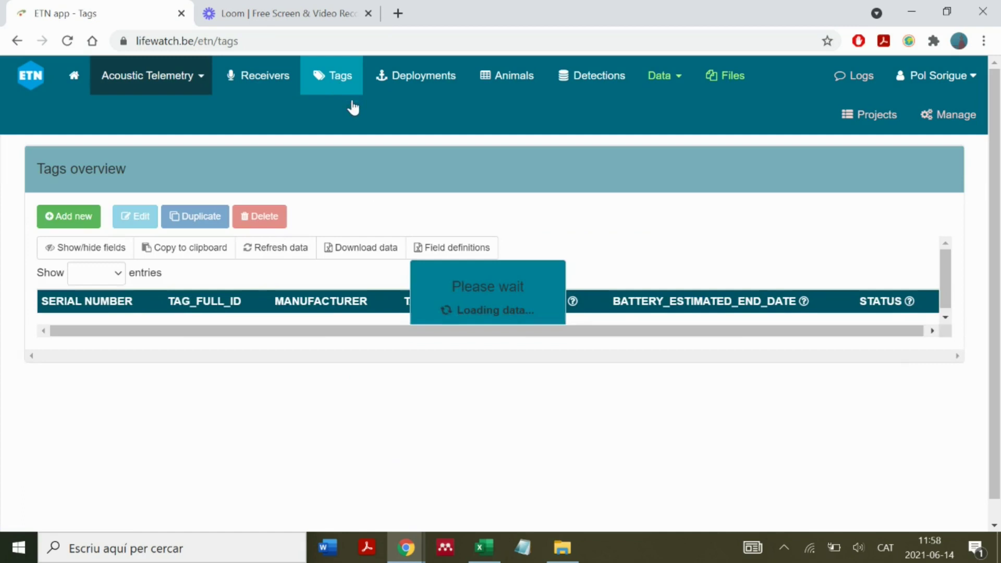
Filter the Tags overview by serial number 'test'.
left_click(63, 333)
key("ctrl+a")
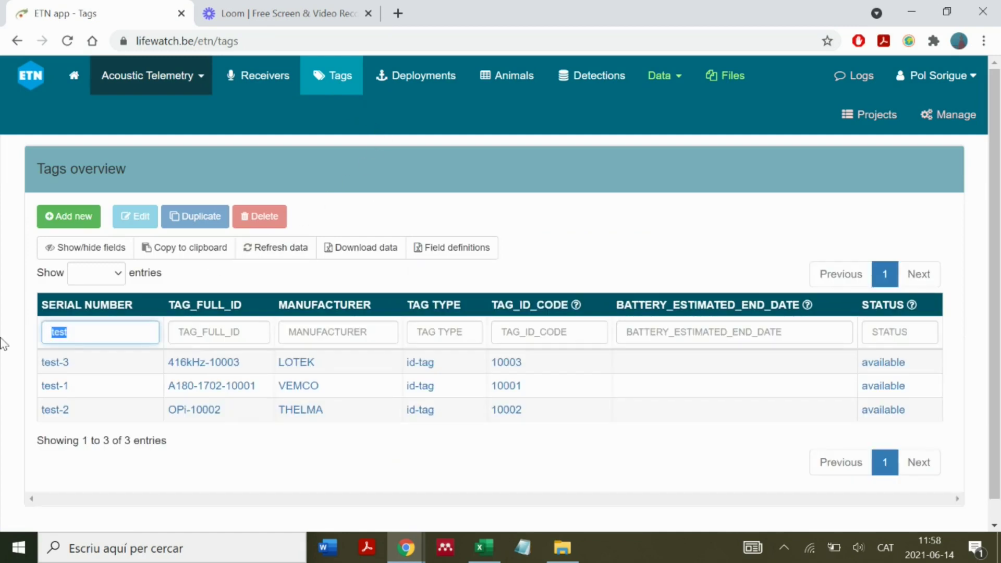
key("BackSpace")
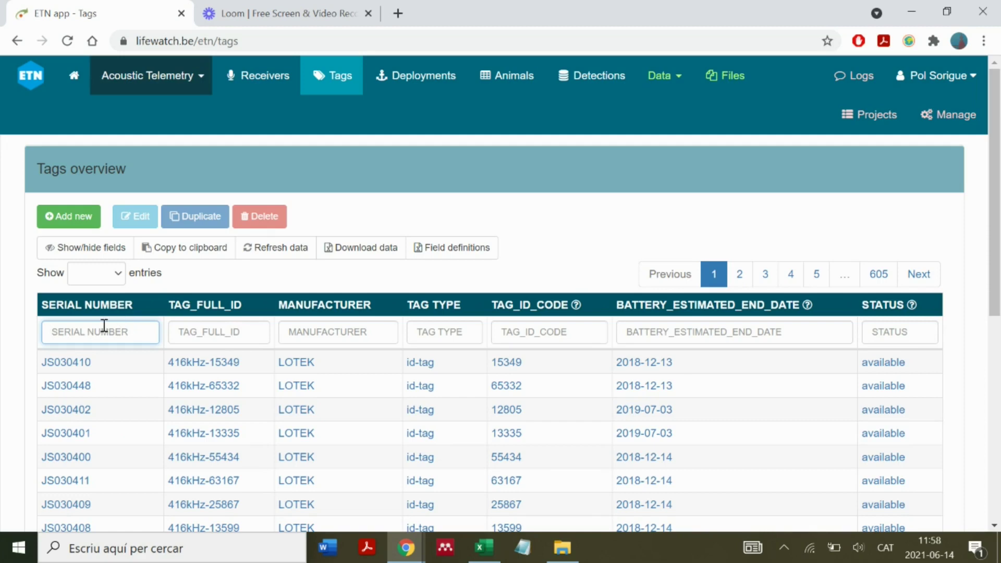
type("test")
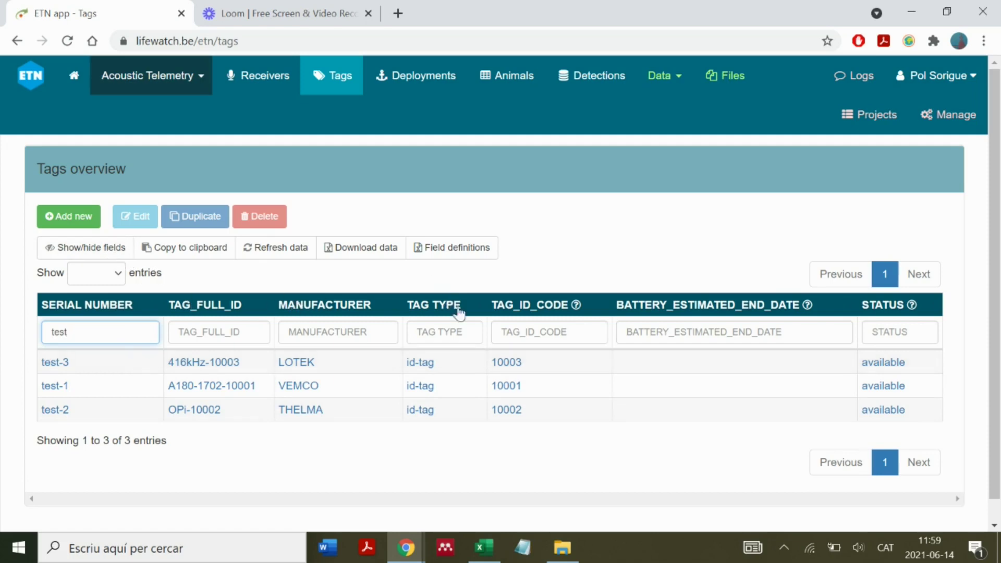
Hide TAG TYPE, TAG_ID_CODE and BATTERY_ESTIMATED_END_DATE; show MODEL and BATTERY_ESTIMATED_LIFE.
left_click(85, 247)
scroll(170, 324, "down", 1)
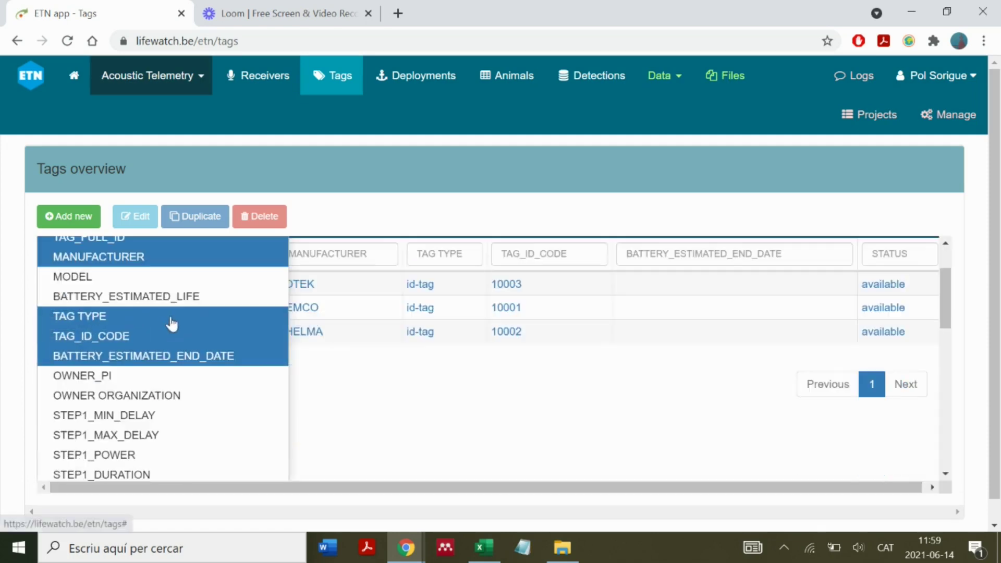
left_click(168, 356)
left_click(148, 338)
left_click(134, 319)
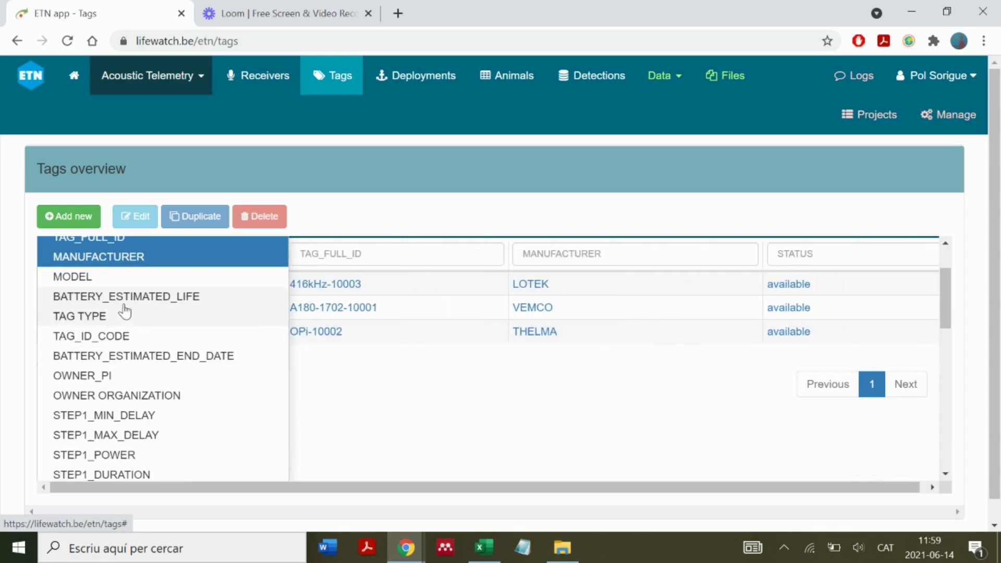
left_click(123, 295)
left_click(121, 277)
scroll(112, 267, "up", 1)
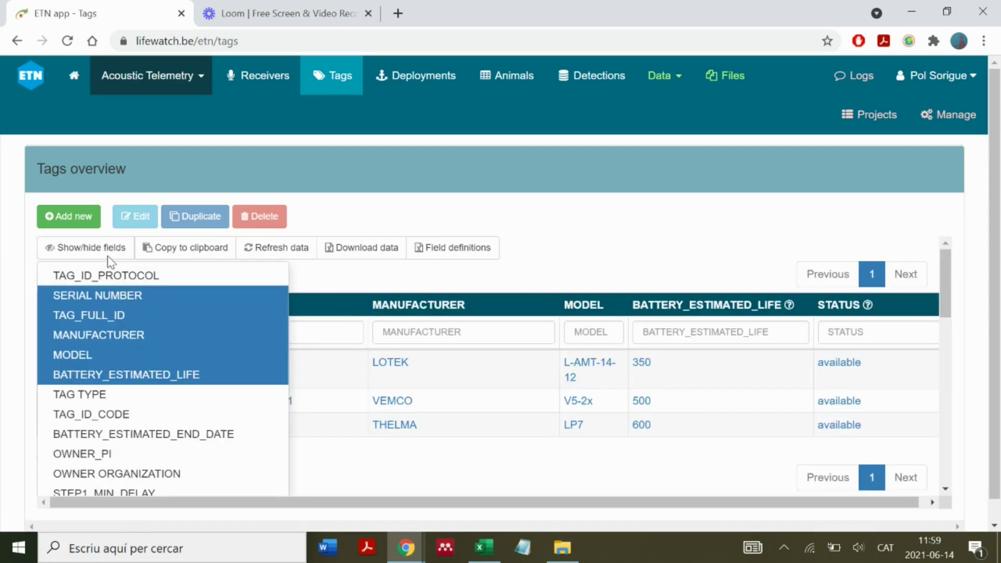
left_click(378, 217)
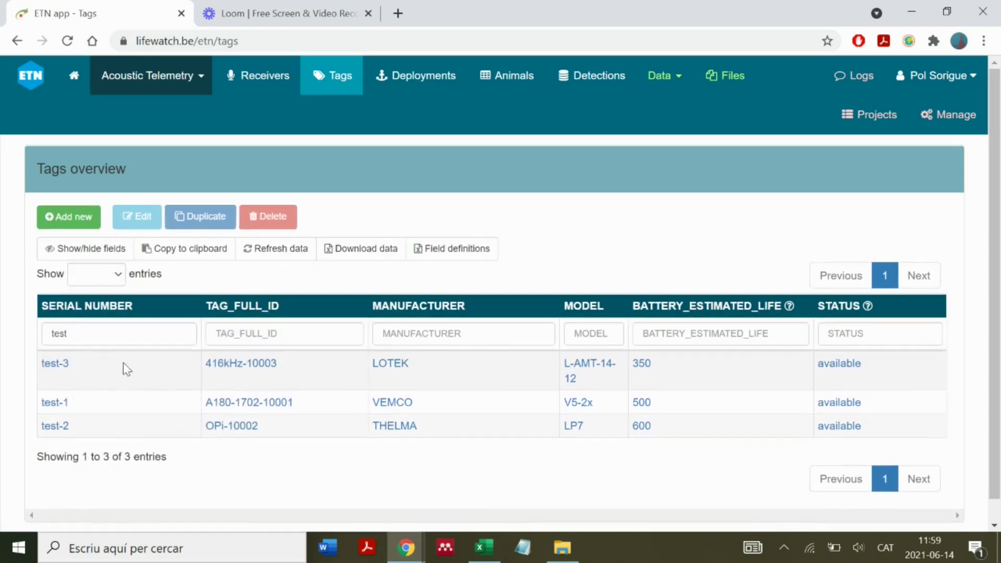
left_click(56, 365)
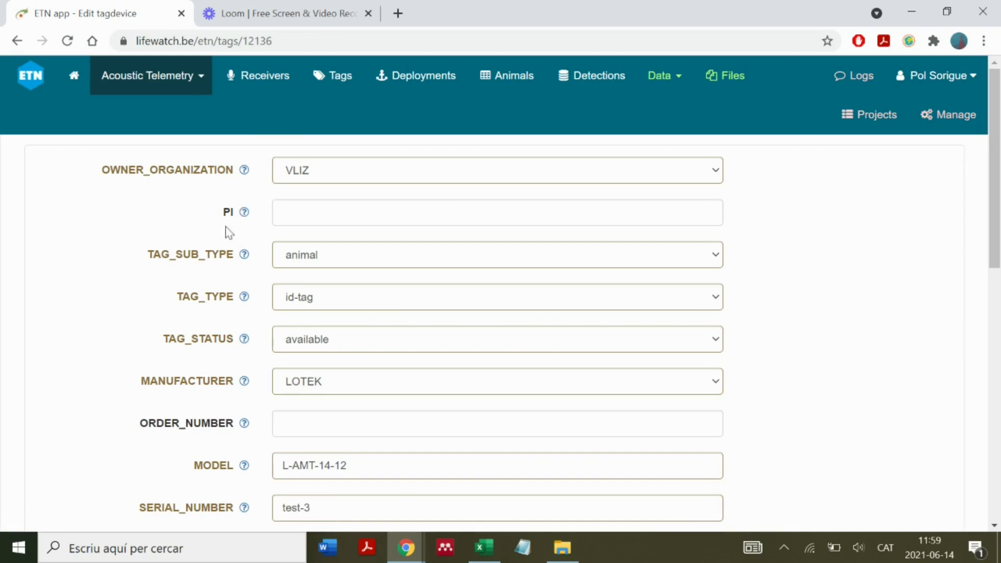
scroll(218, 397, "down", 10)
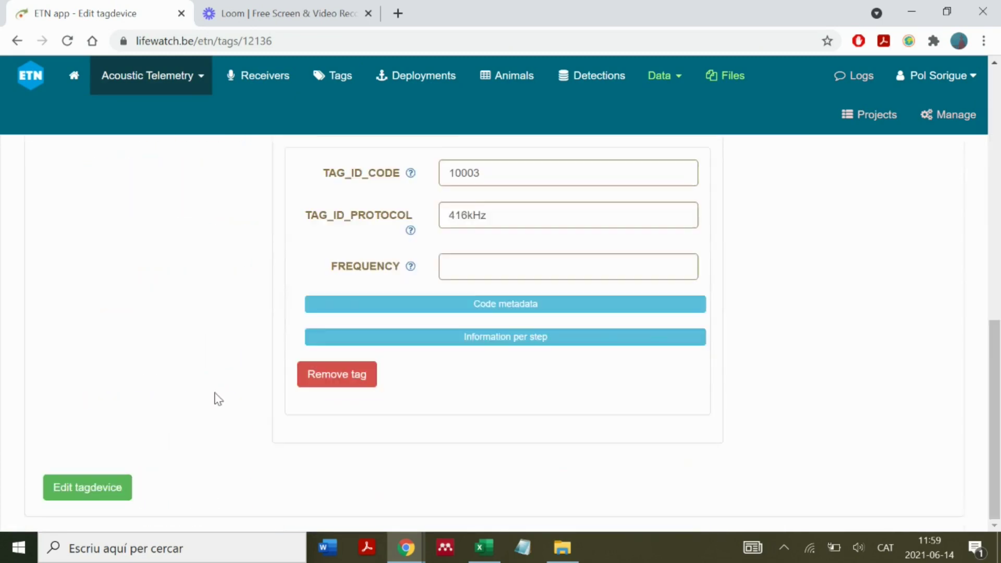
left_click(106, 491)
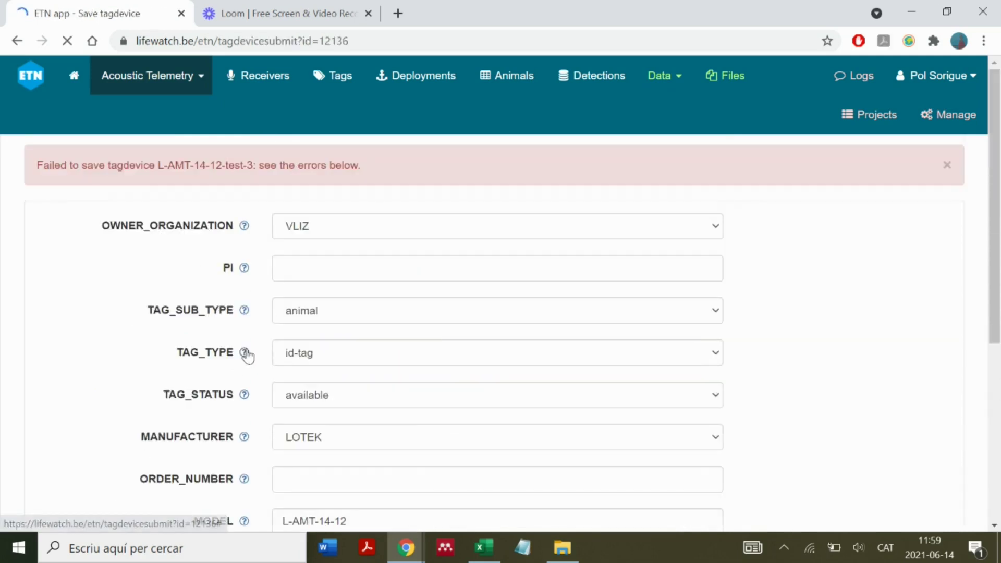
left_click(19, 42)
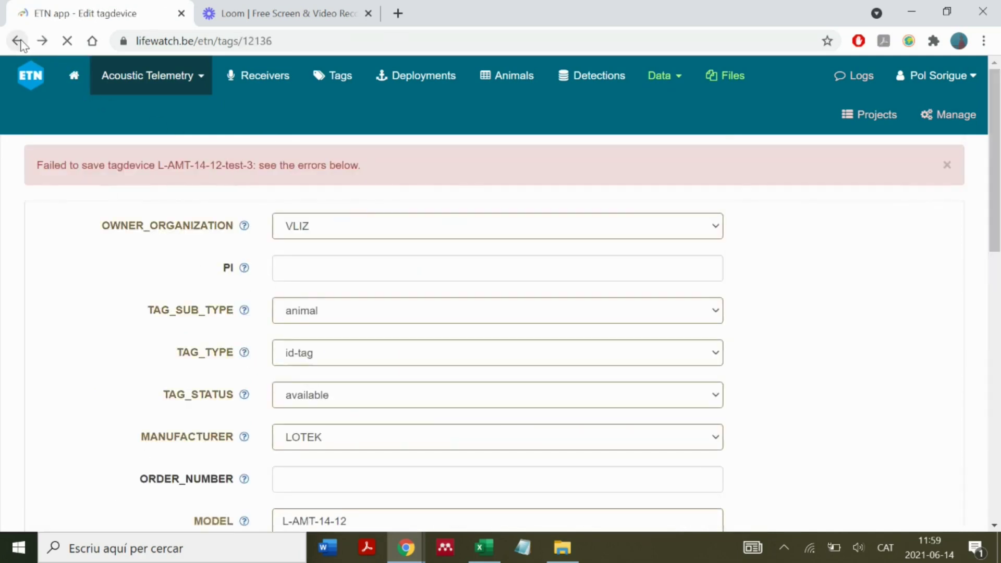
left_click(17, 41)
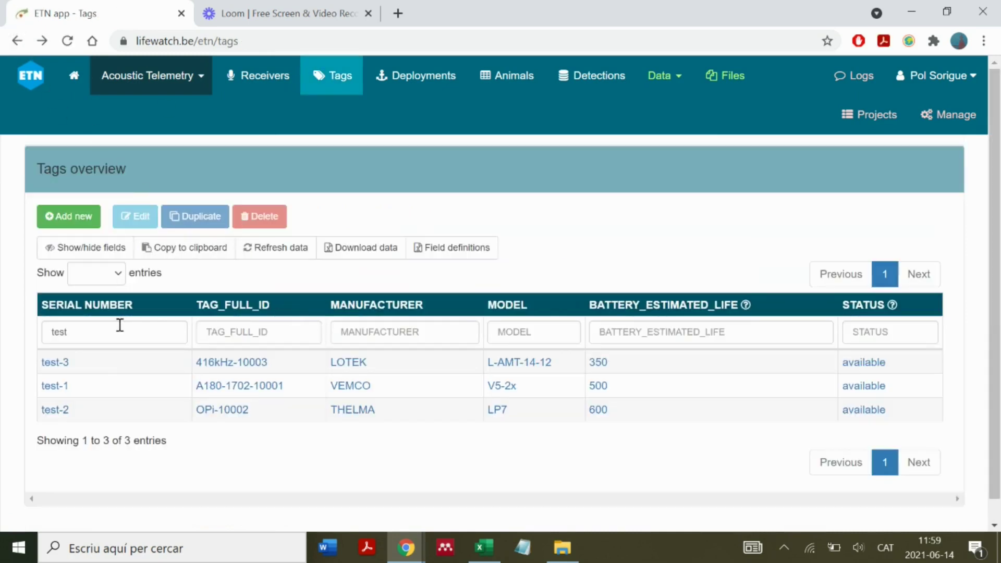
Re-enter the serial filter as 'tes' and select the test-3 tag.
left_click_drag(119, 325, 3, 357)
key("BackSpace")
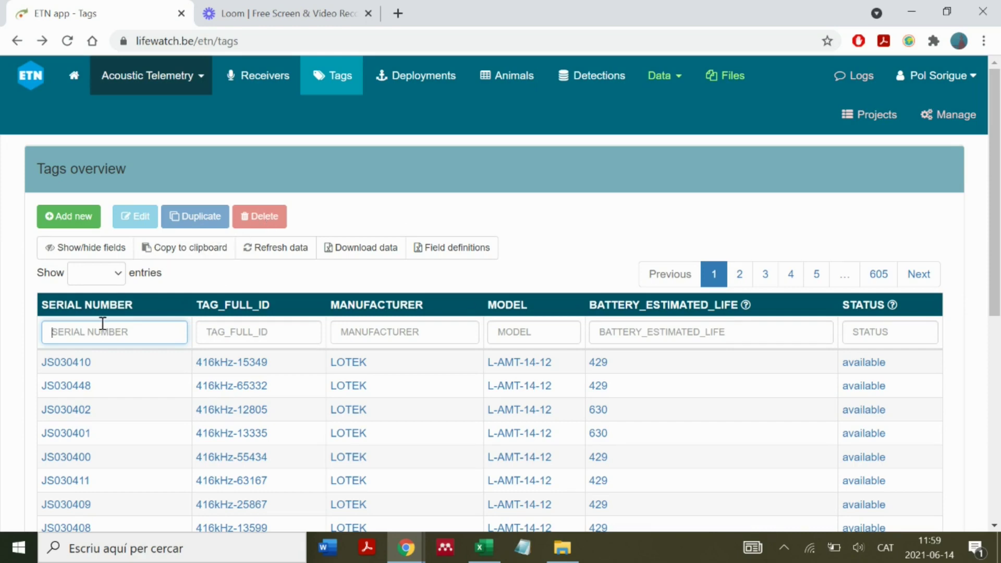
type("test")
left_click(123, 368)
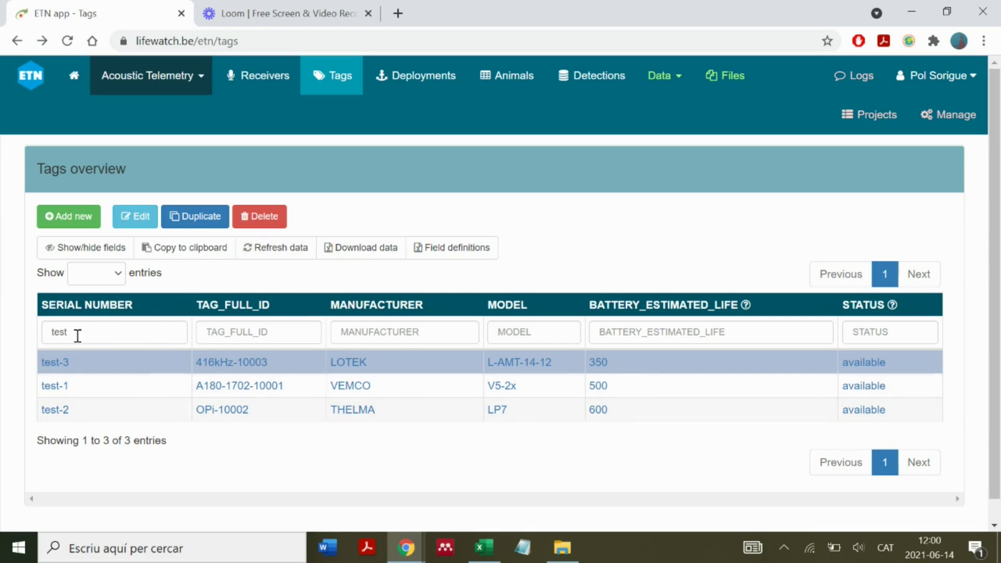
Download the listed tags as ETN-data-download.csv and open the file.
left_click(376, 245)
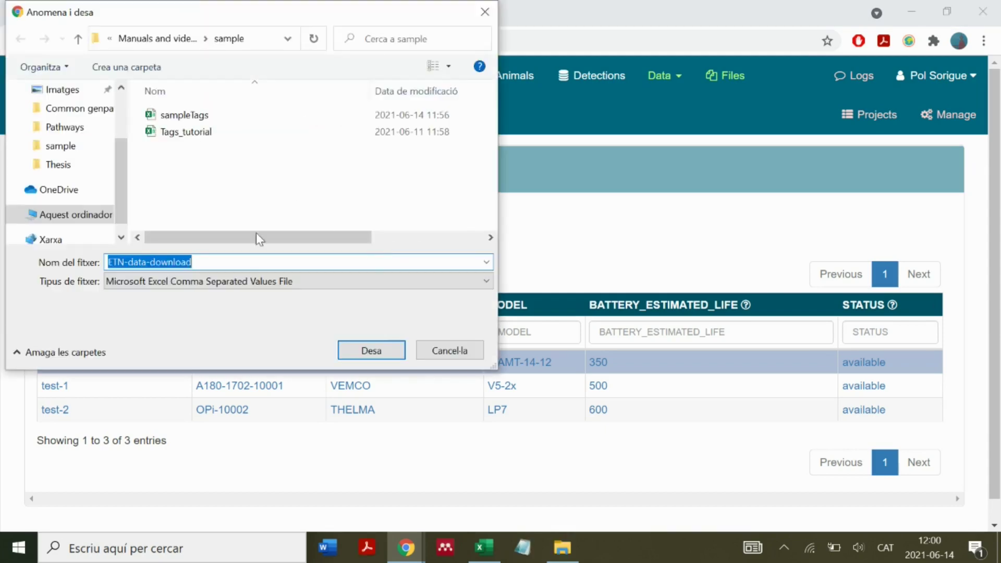
left_click(372, 351)
left_click(53, 509)
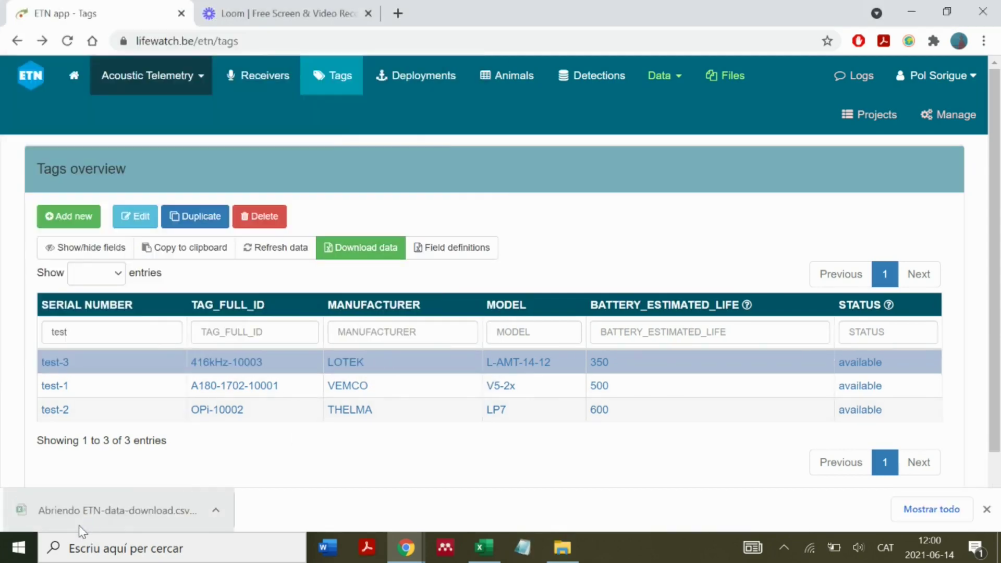
left_click(352, 197)
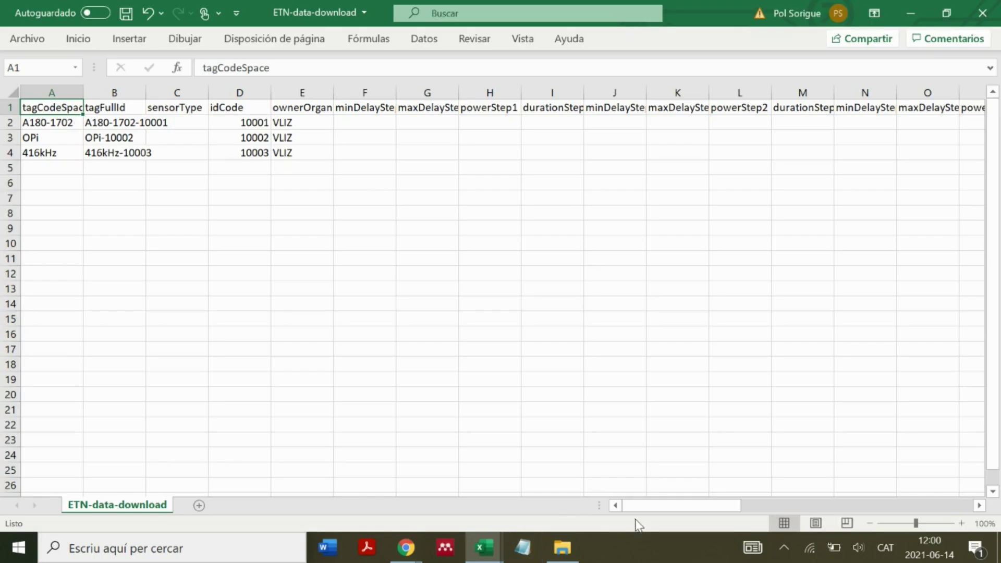
Scroll across ETN-data-download's columns to check code spaces, serials, models and status.
left_click_drag(670, 508, 626, 498)
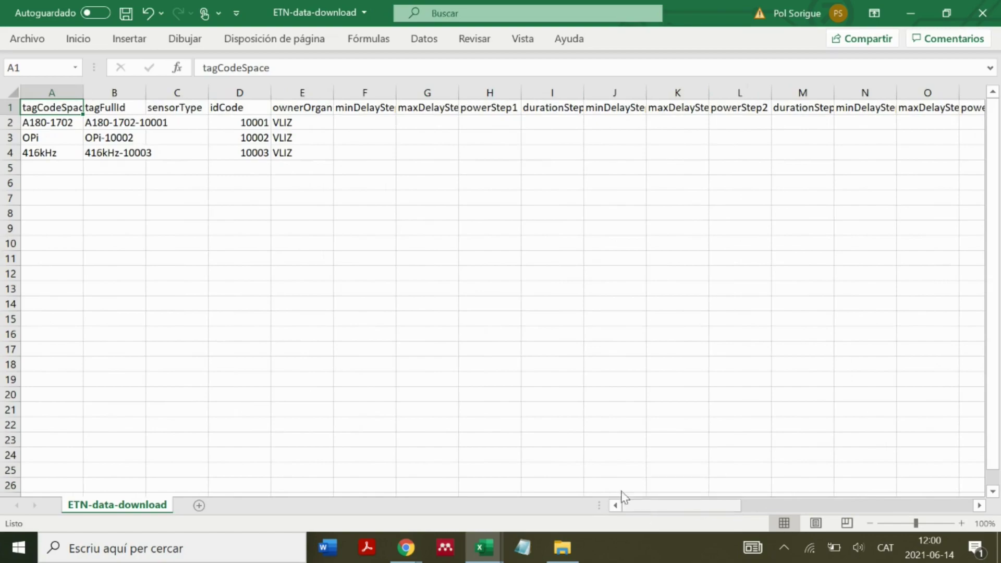